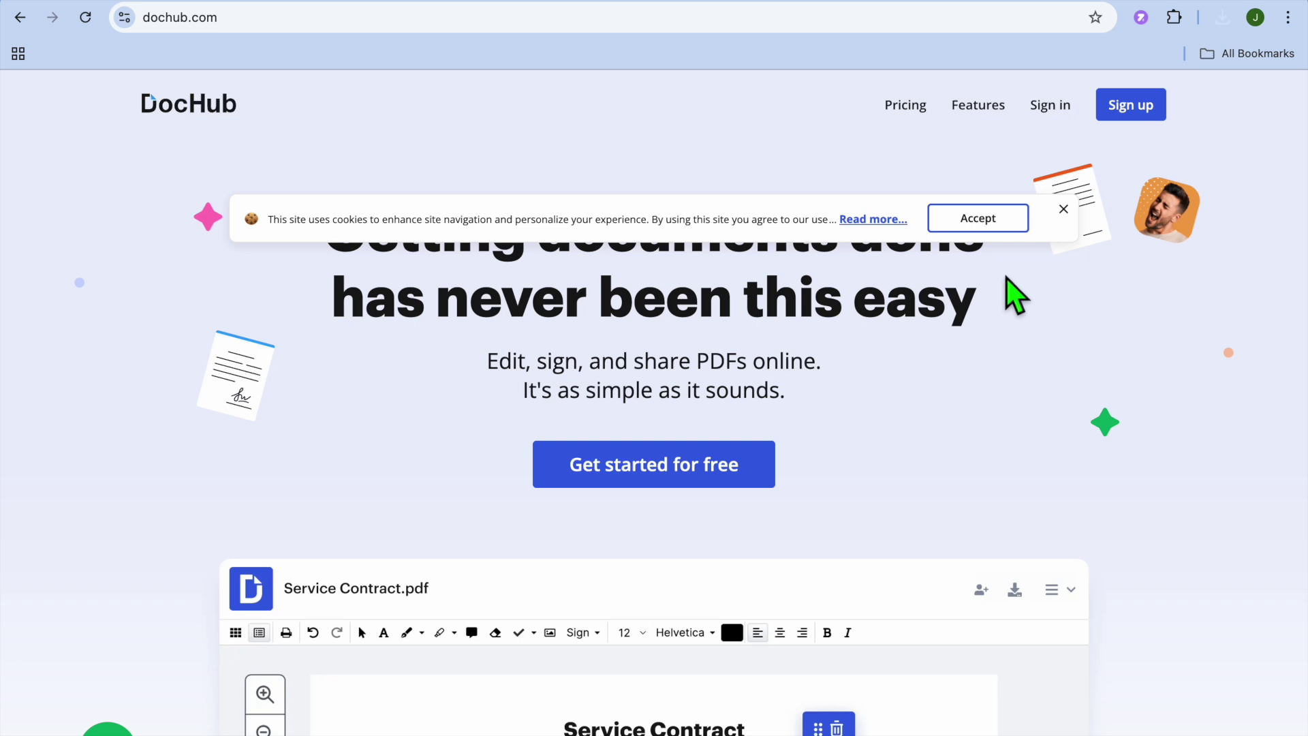
Step: Accept the DocHub cookie notice to reach the dashboard
click(1001, 220)
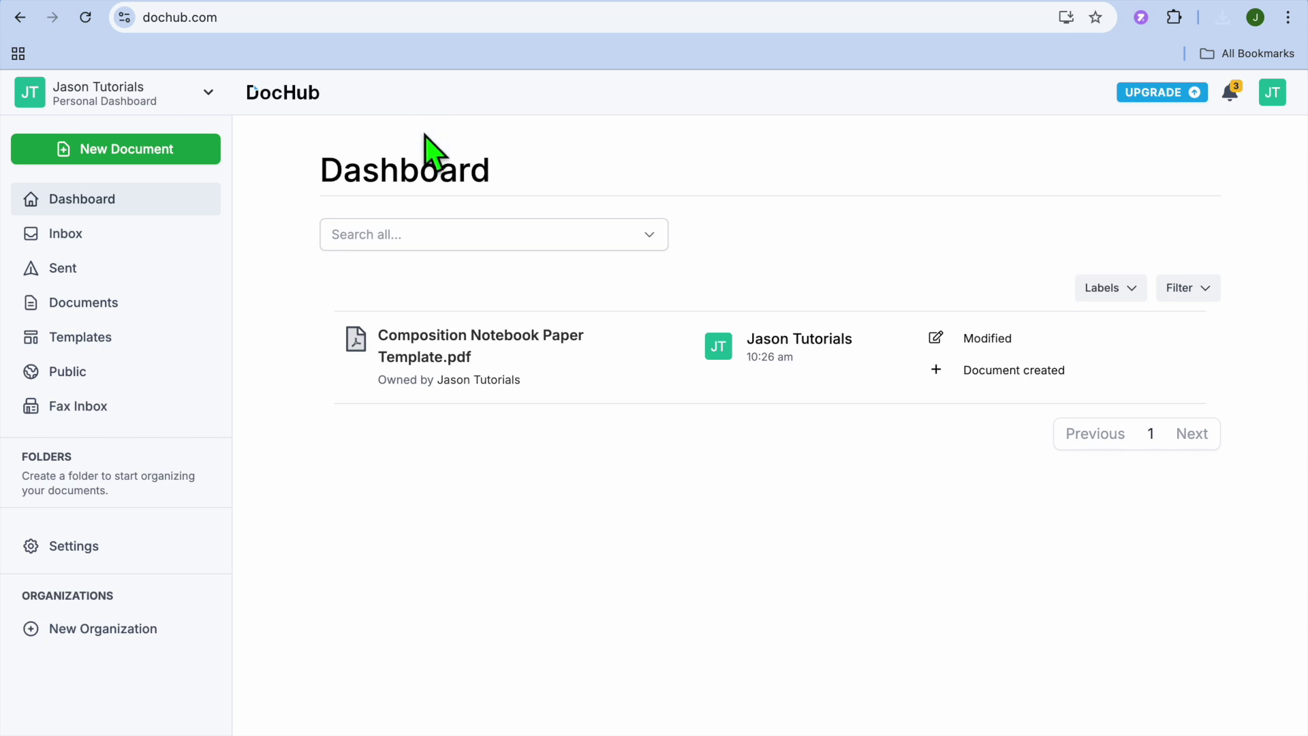
Step: Upload White and Gray Simple Medical Appointment Document.pdf from Downloads and create a document from it
click(127, 154)
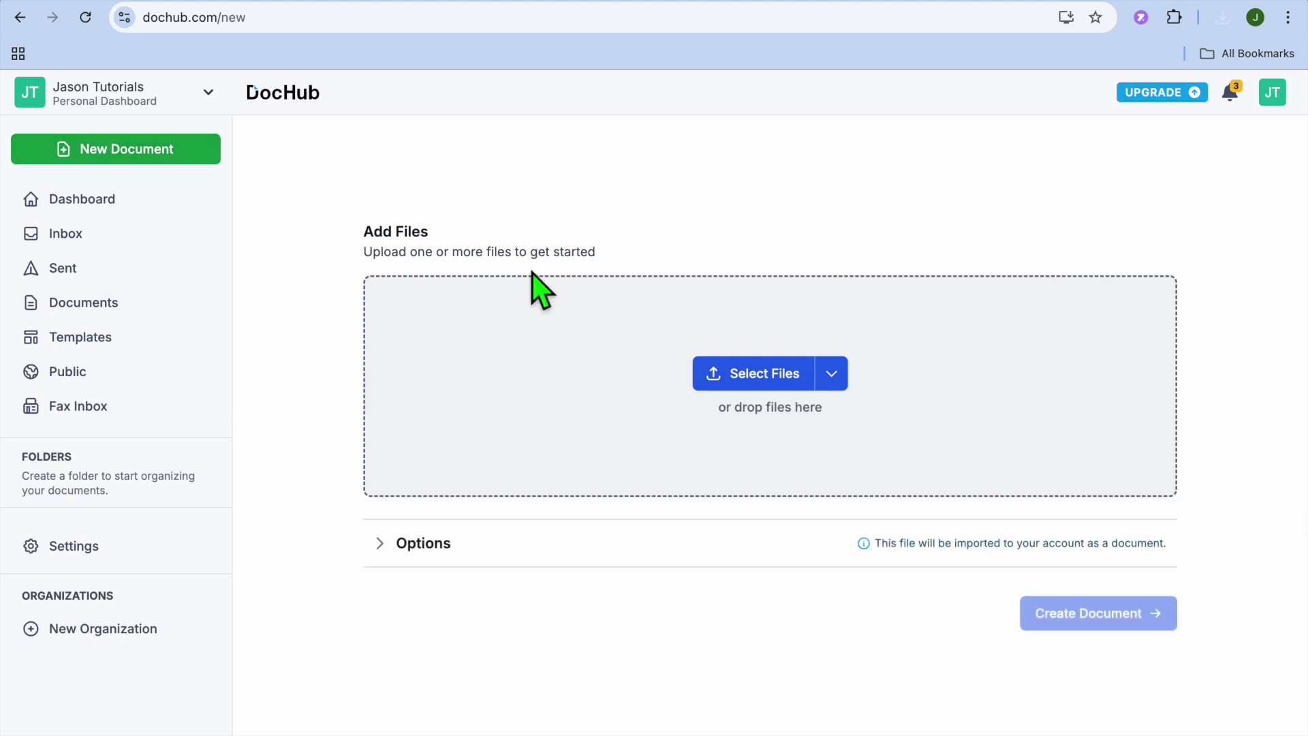
click(751, 374)
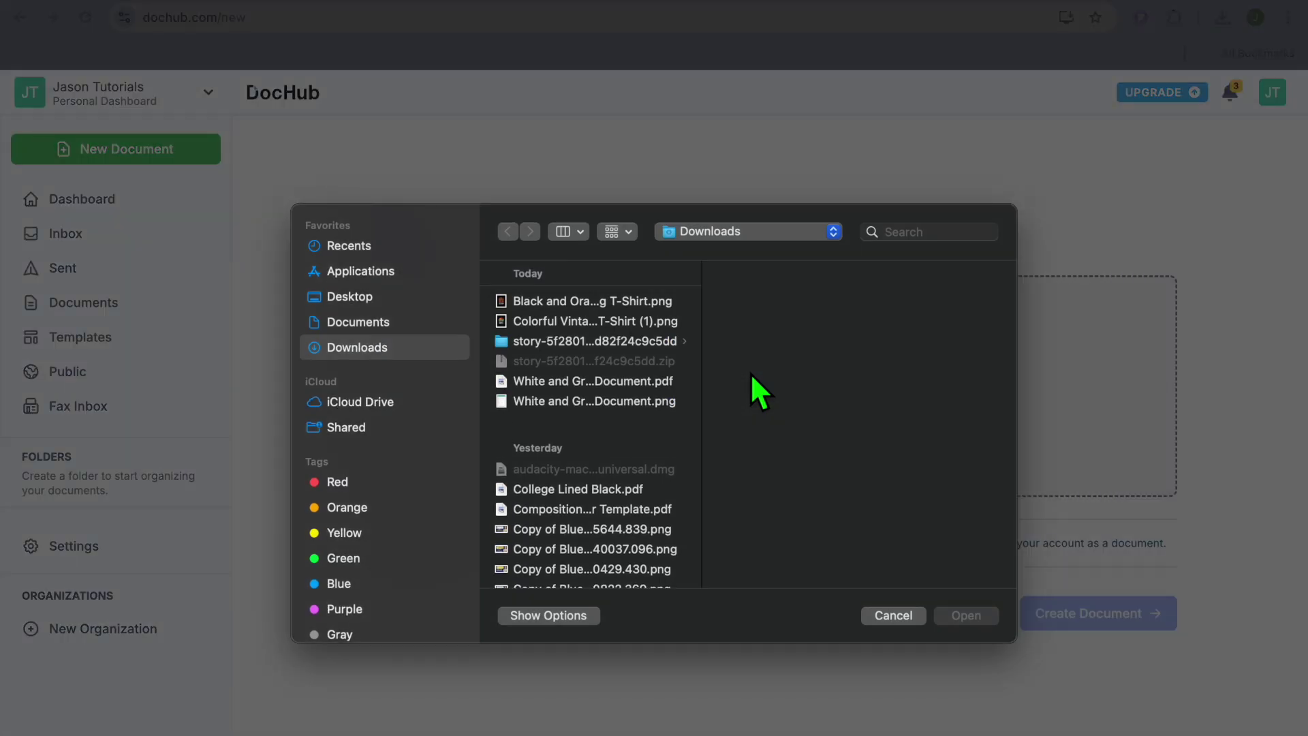
click(645, 386)
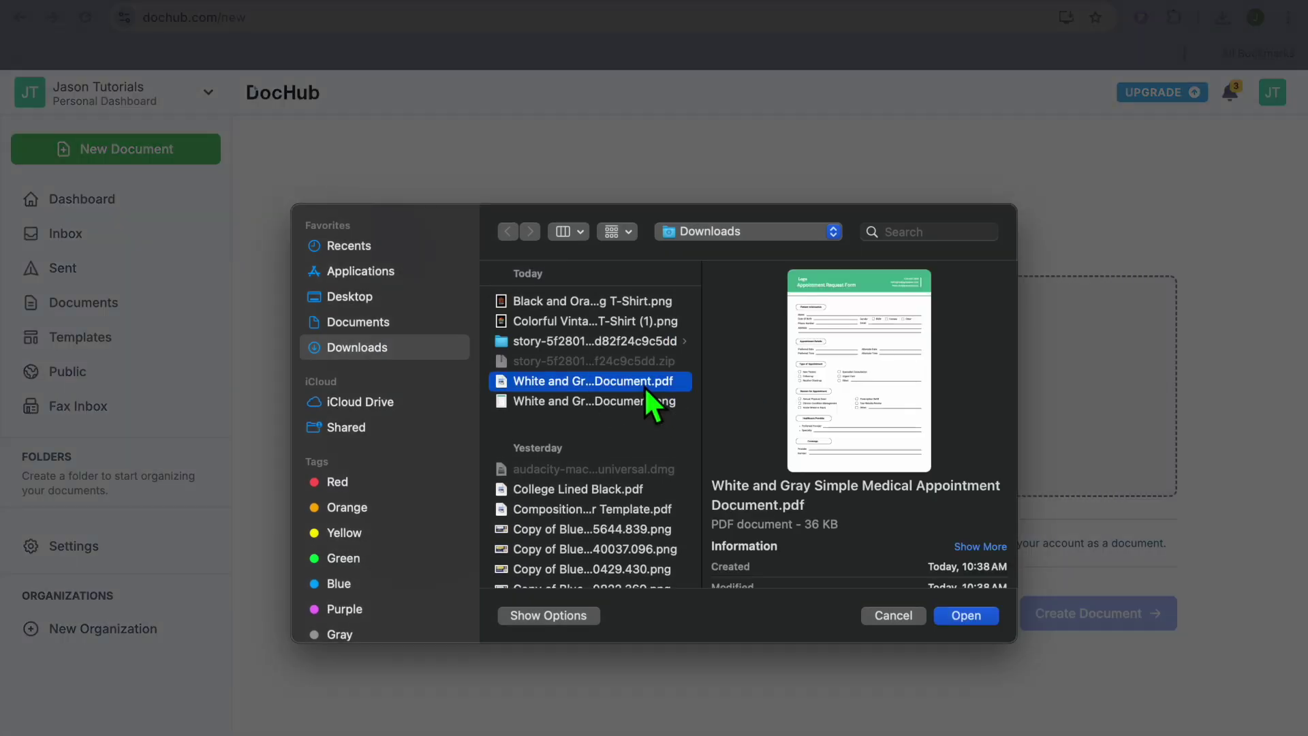
click(967, 616)
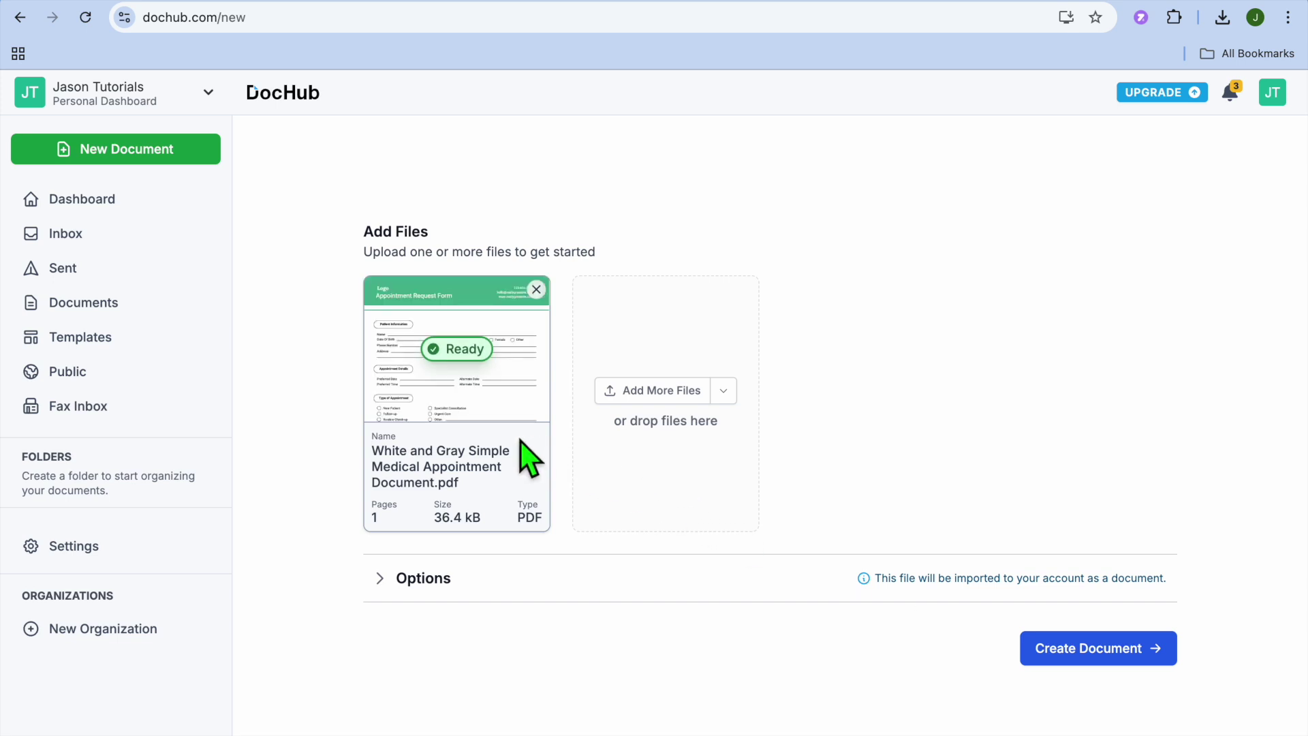
click(1090, 658)
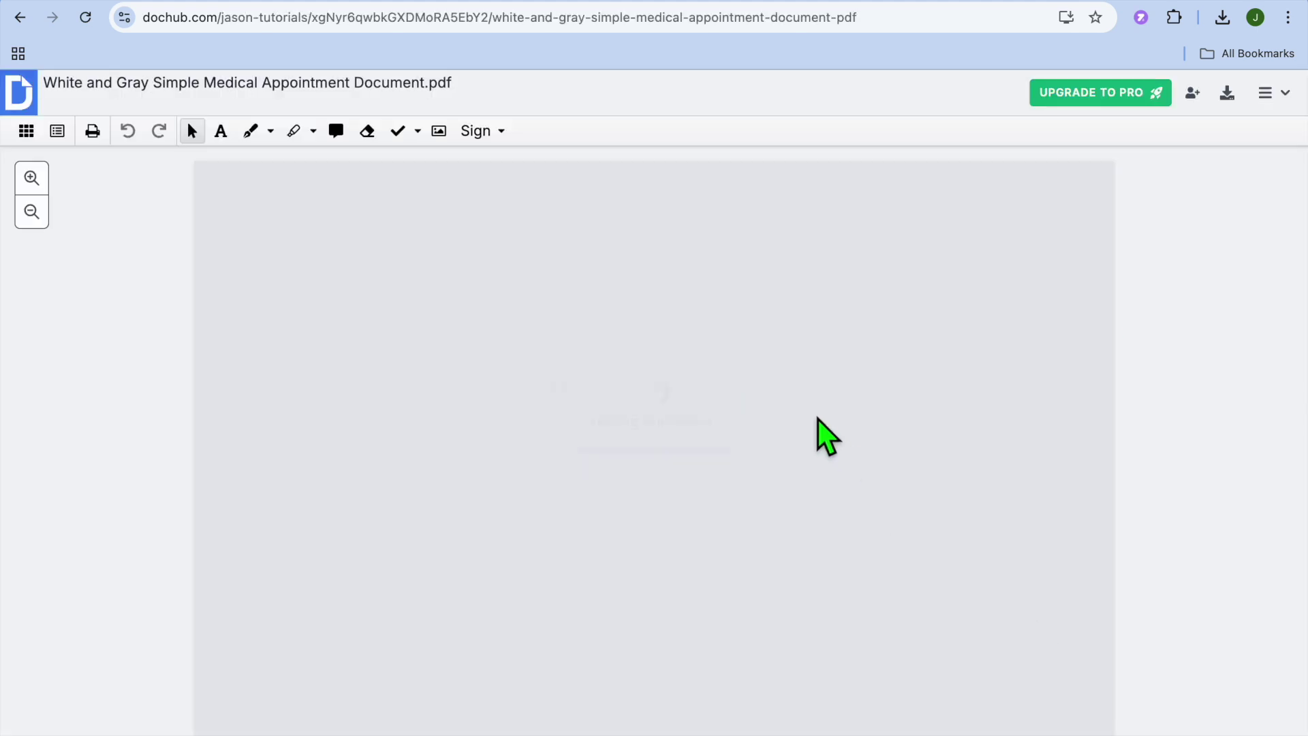
Step: Add a text box on the form's Name line containing the patient's name
scroll(820, 423, down, 3)
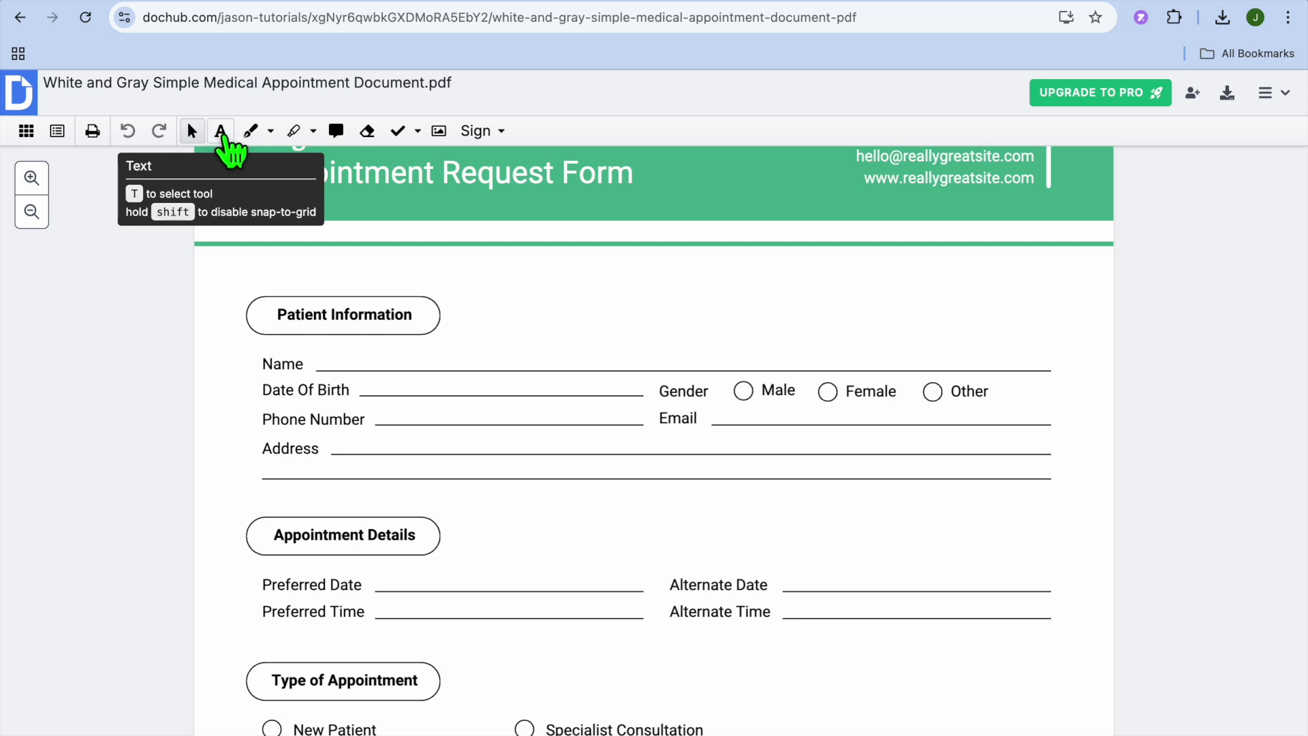
click(220, 133)
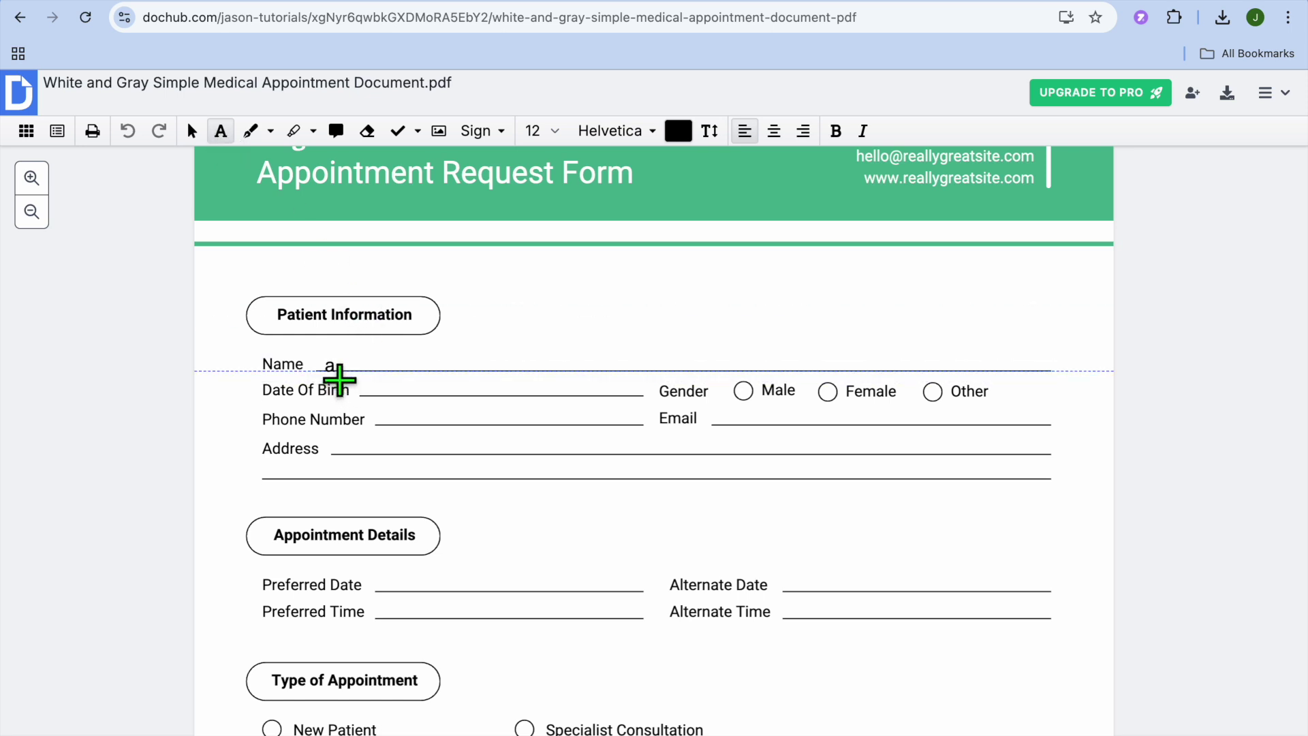
click(338, 379)
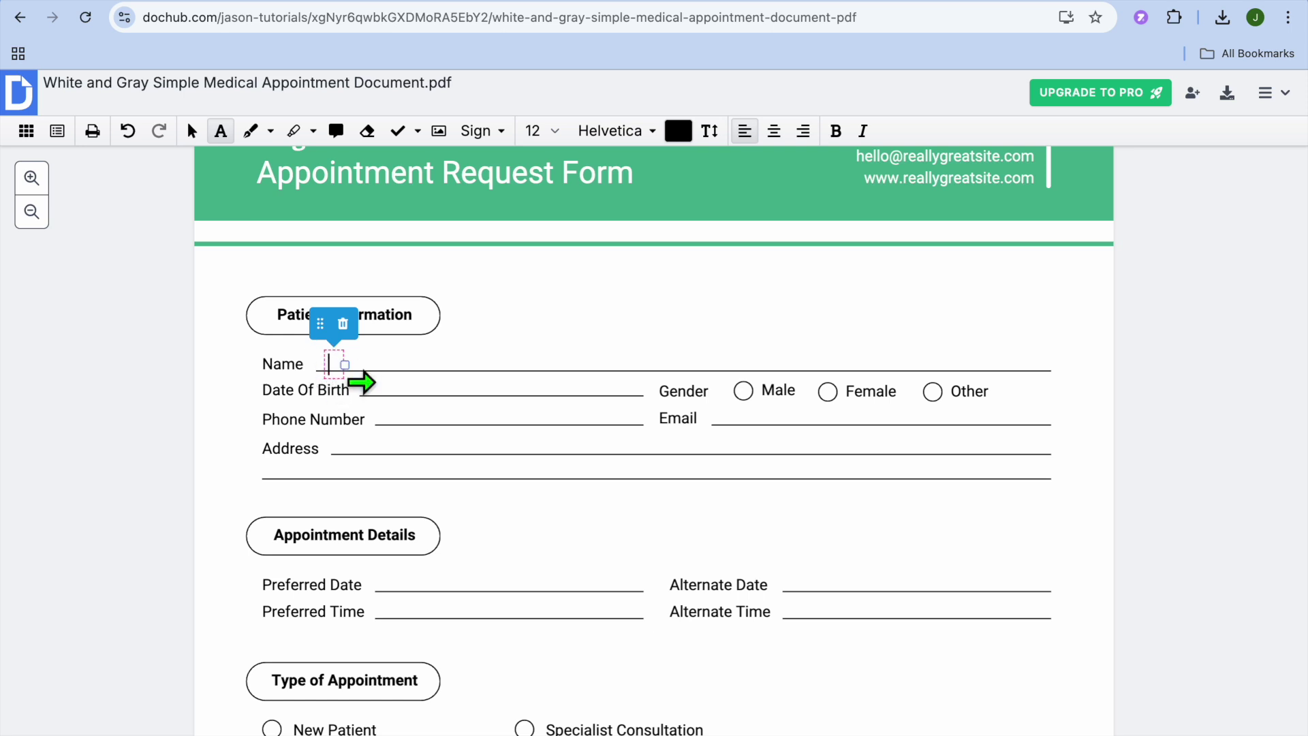
text(Si)
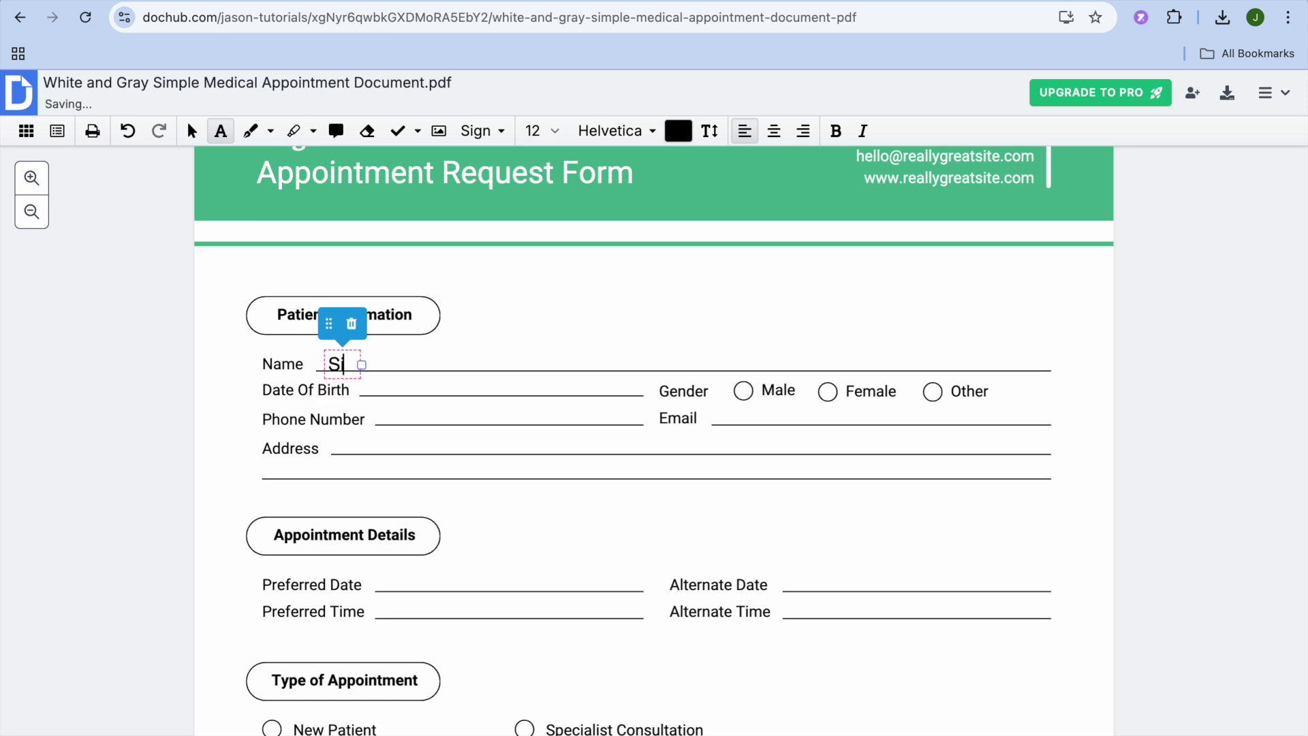
text(mple)
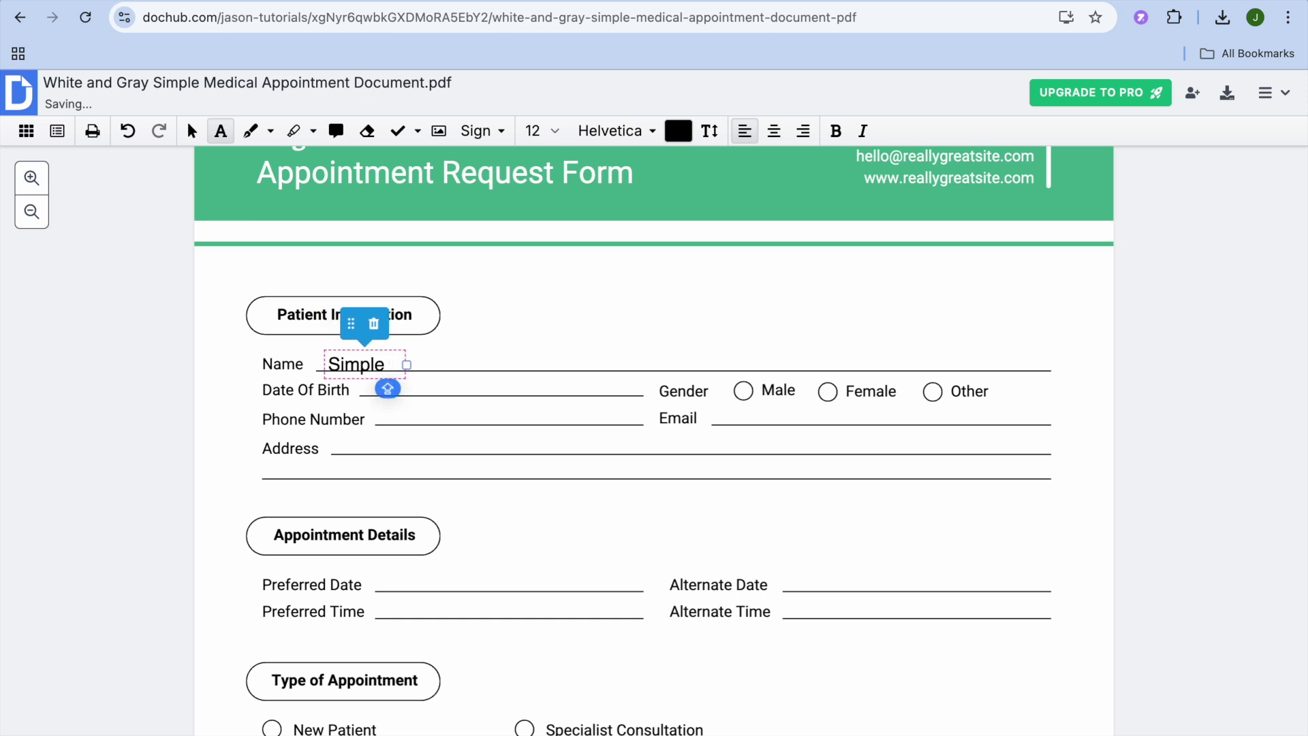
text( Answ)
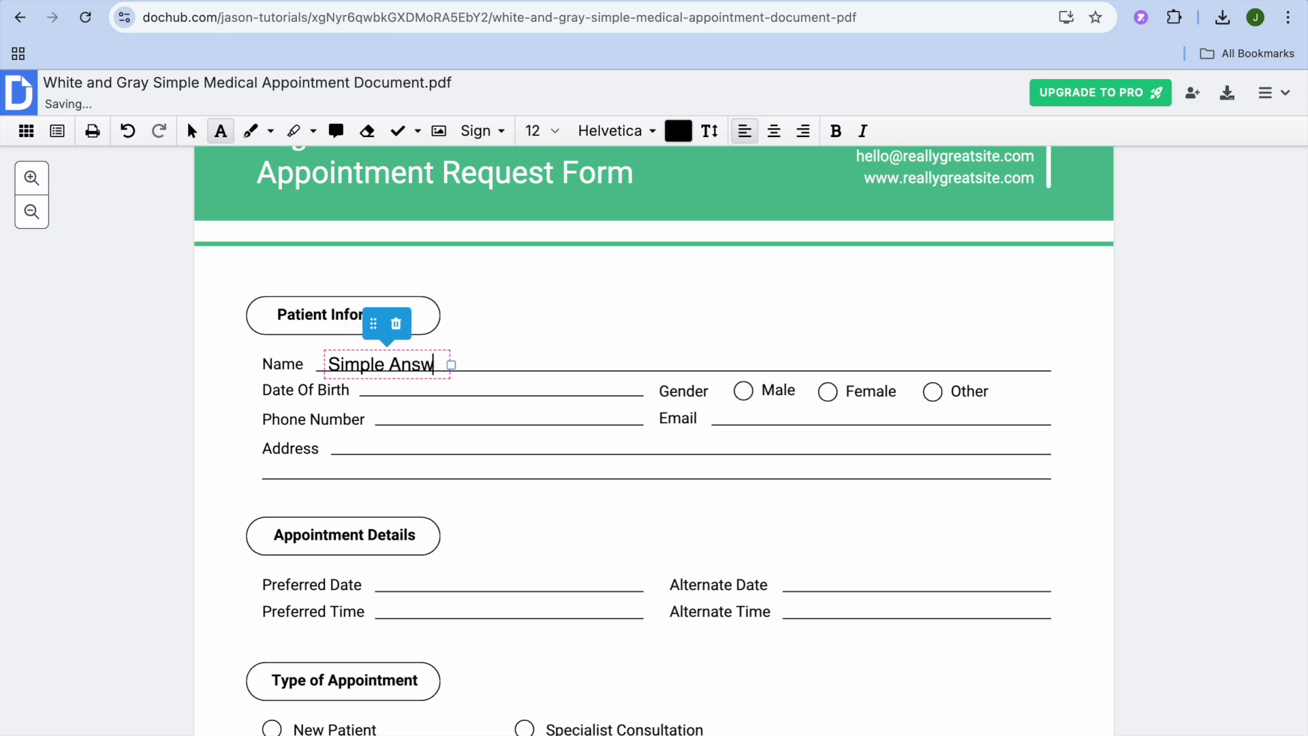
text(ers)
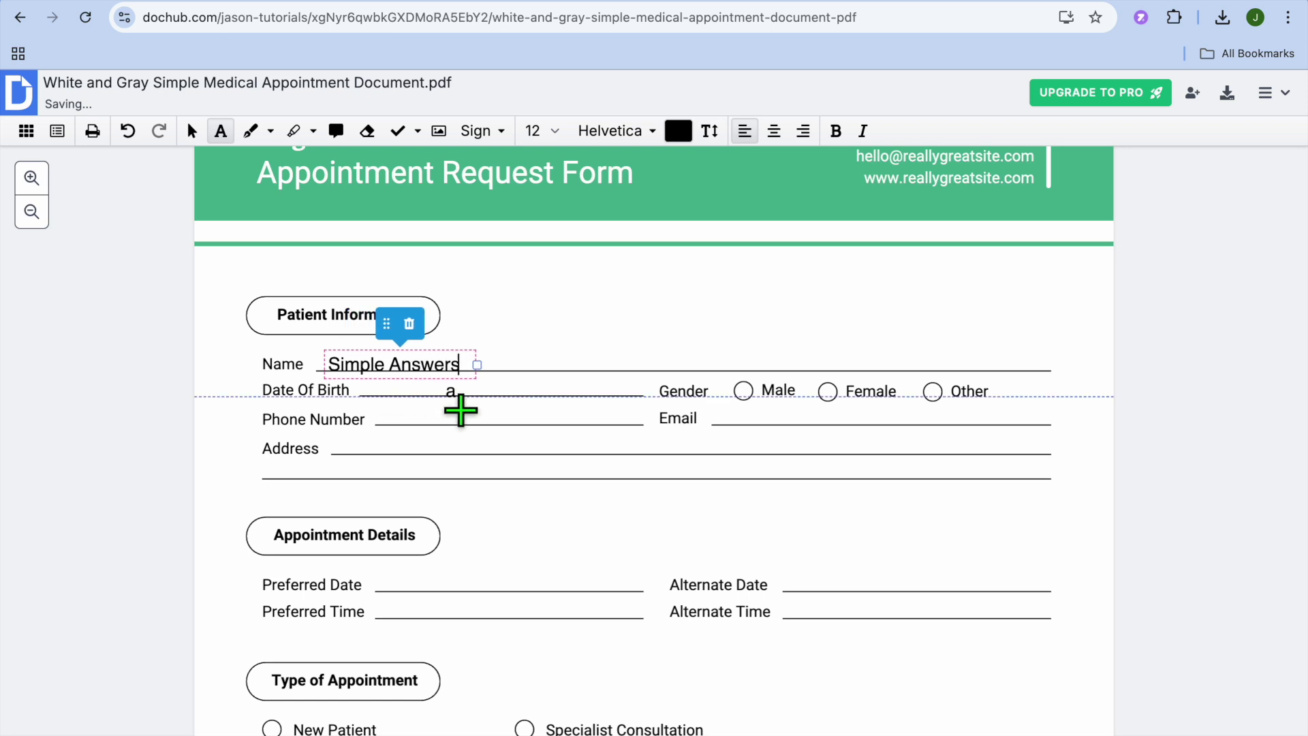
Step: Put a date text box on the Date Of Birth line, undoing the last part so it reads 1994/08
click(404, 391)
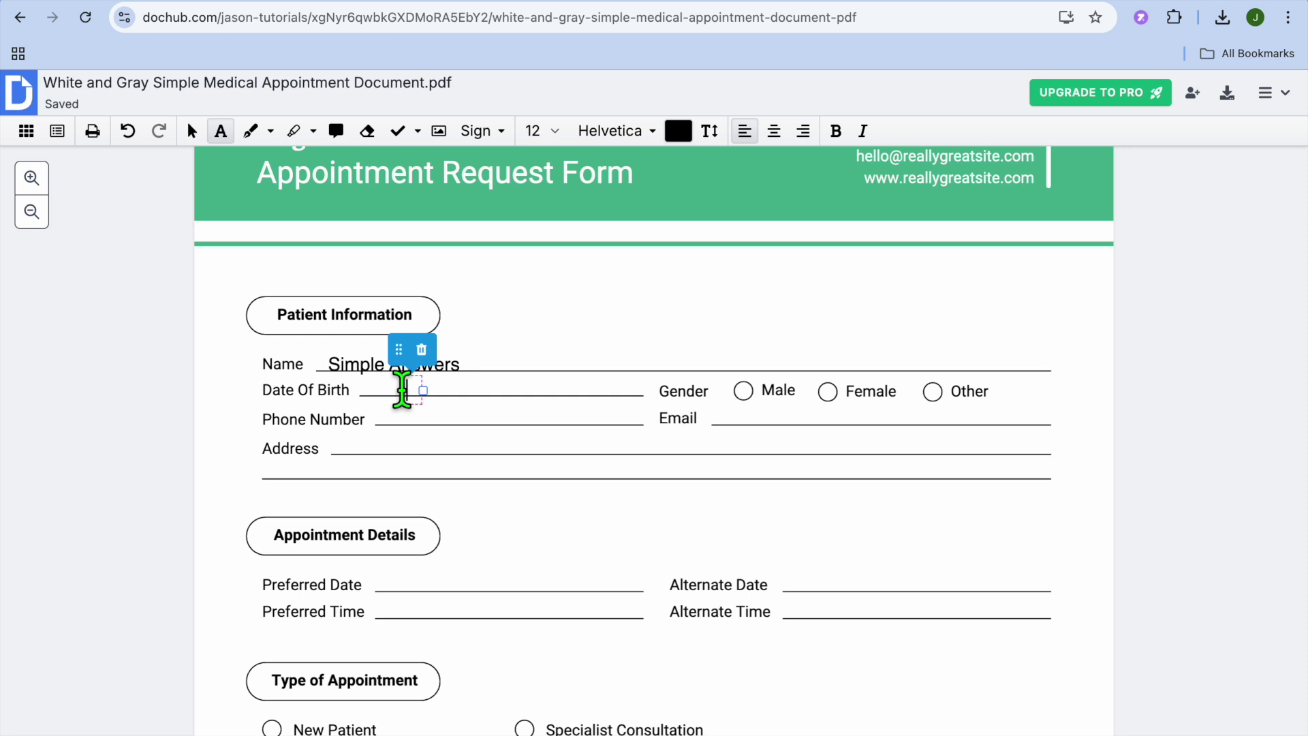
click(384, 381)
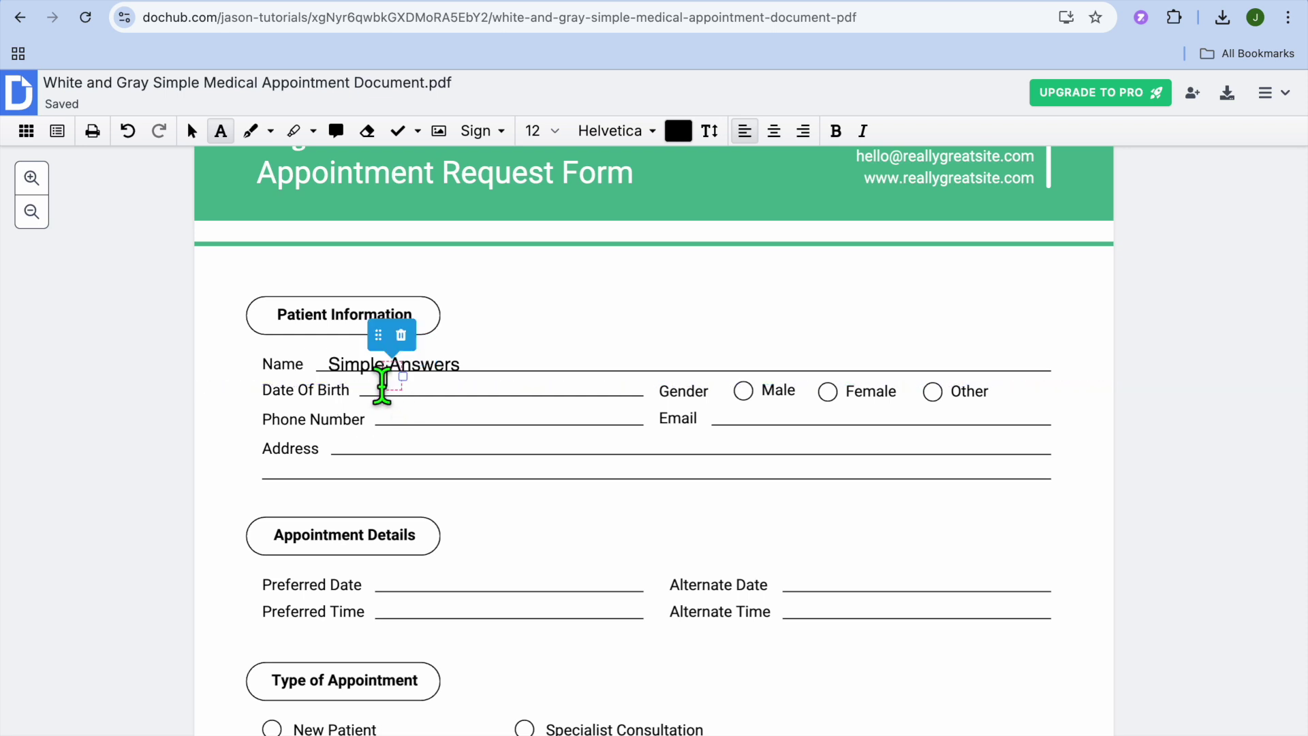
click(377, 391)
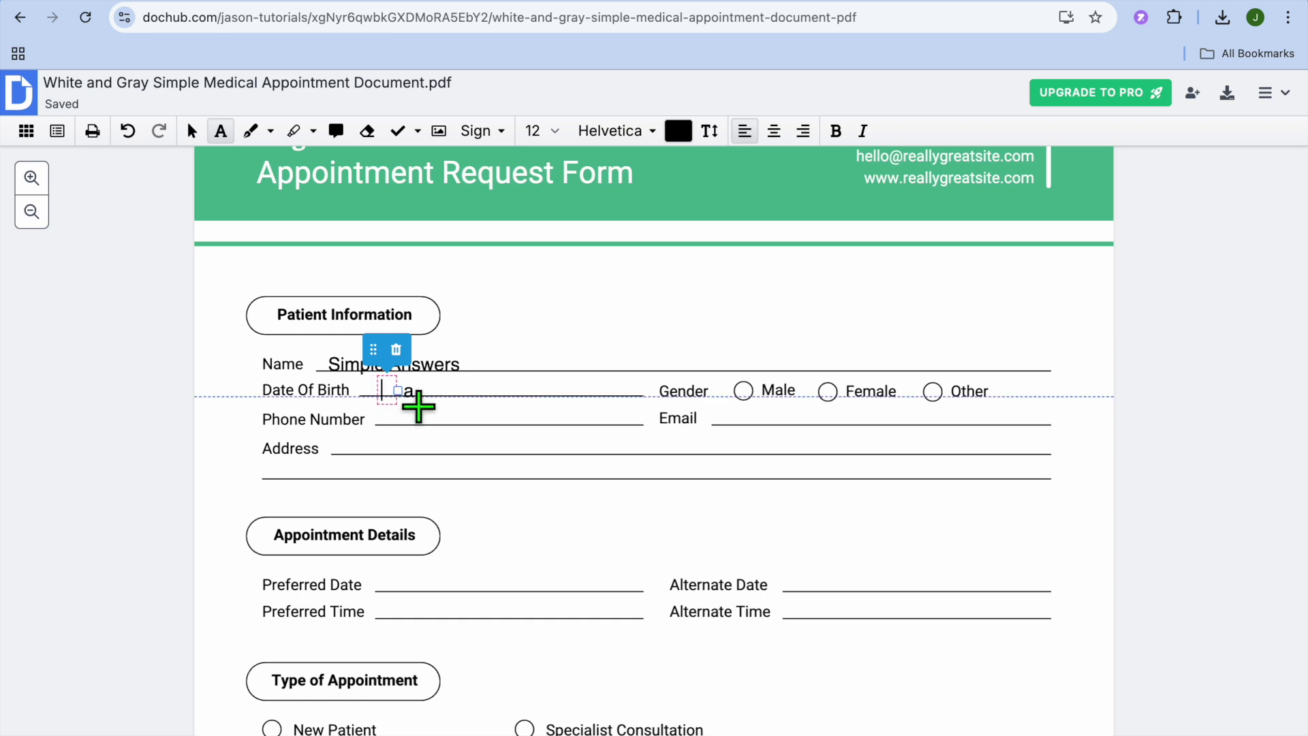
text(1)
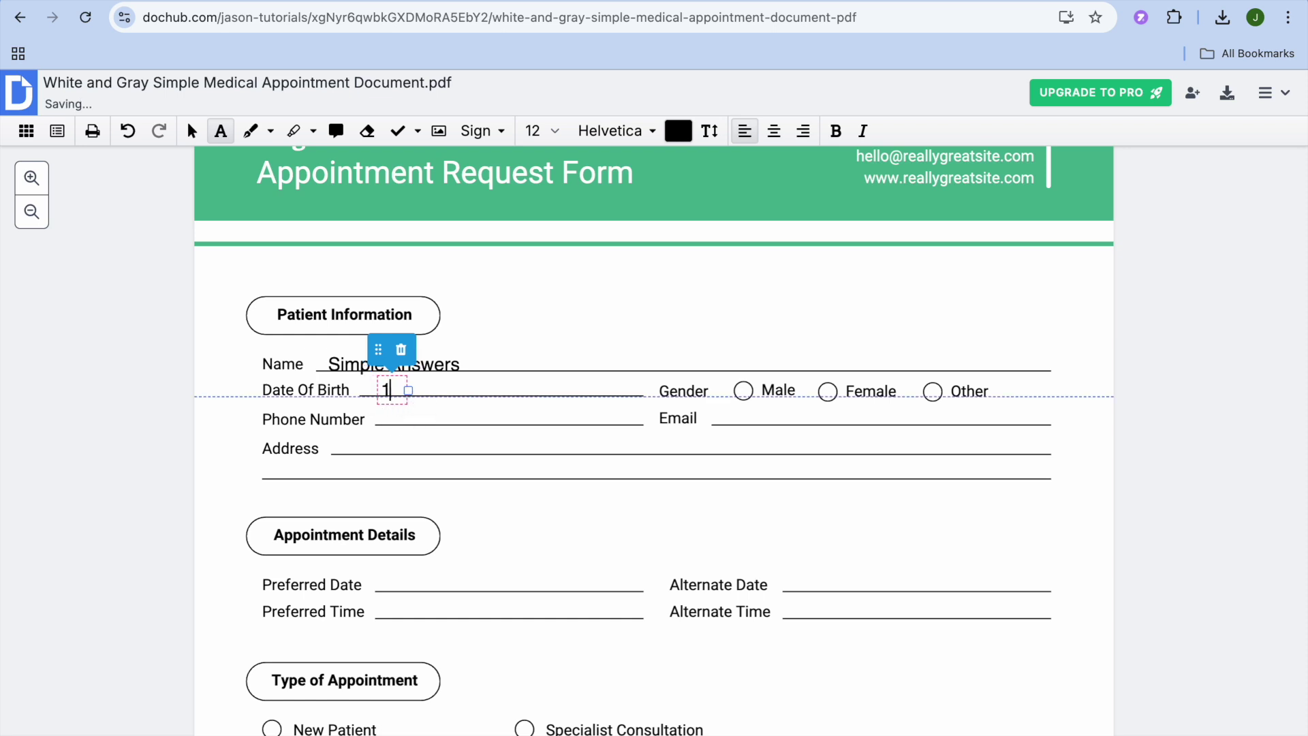
text(994)
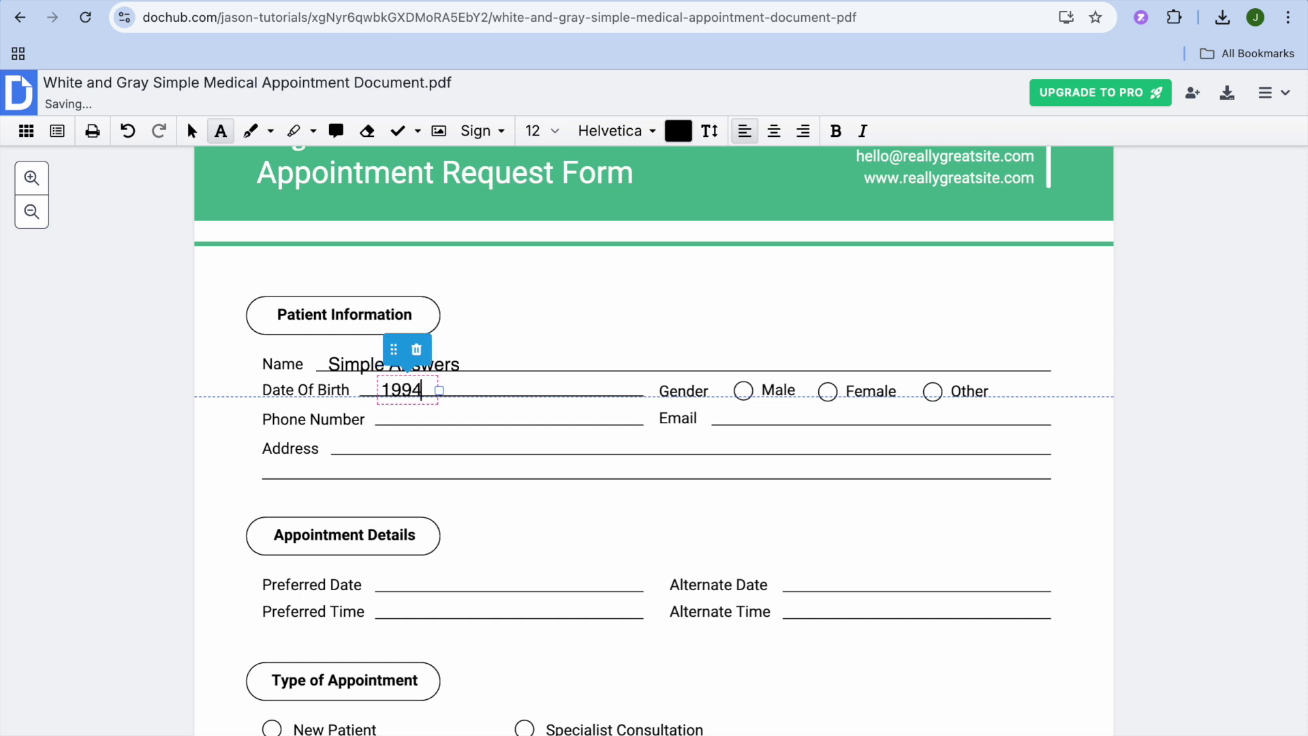
text(/)
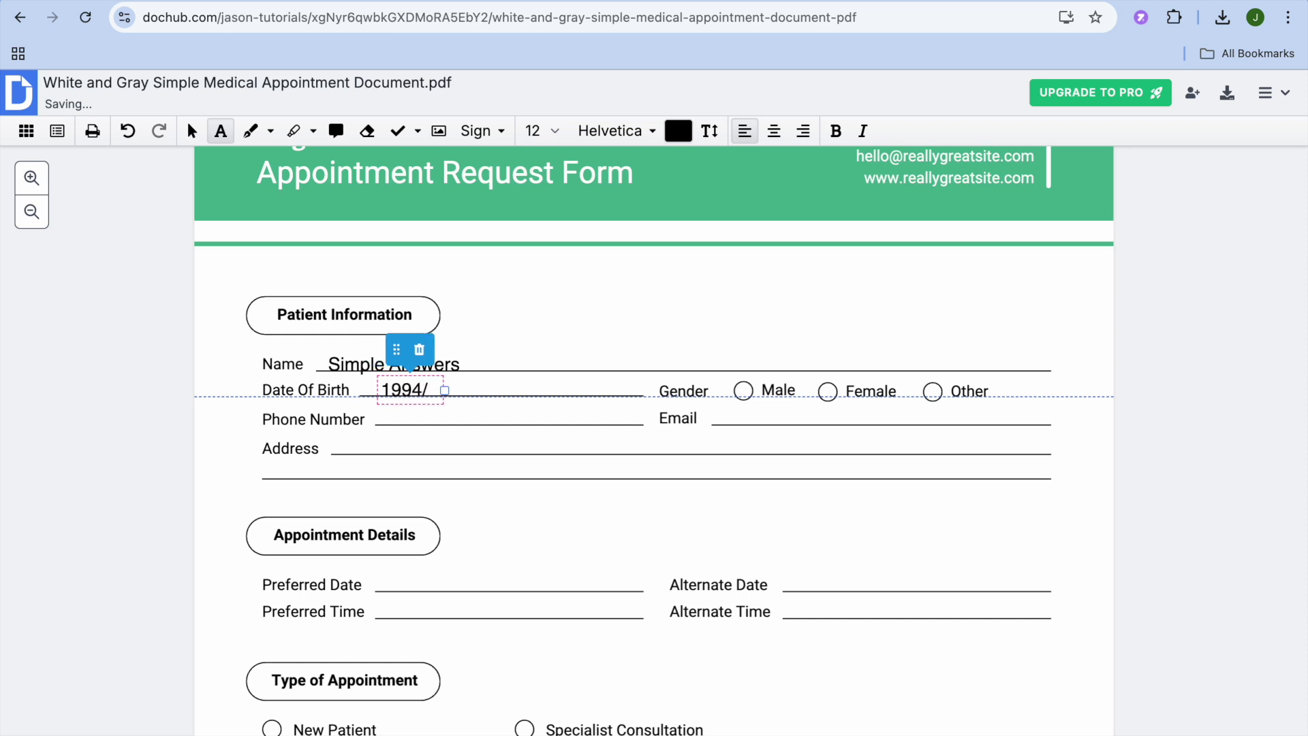
text(08)
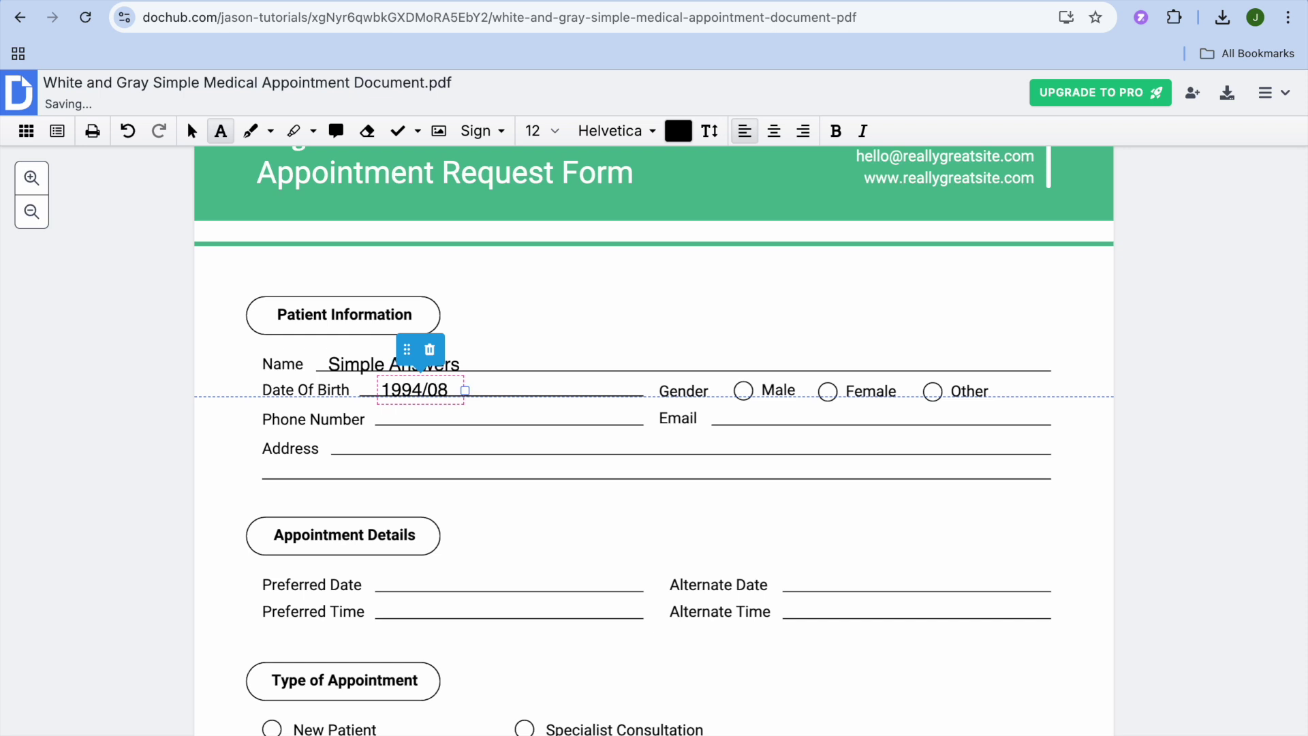
text(/08)
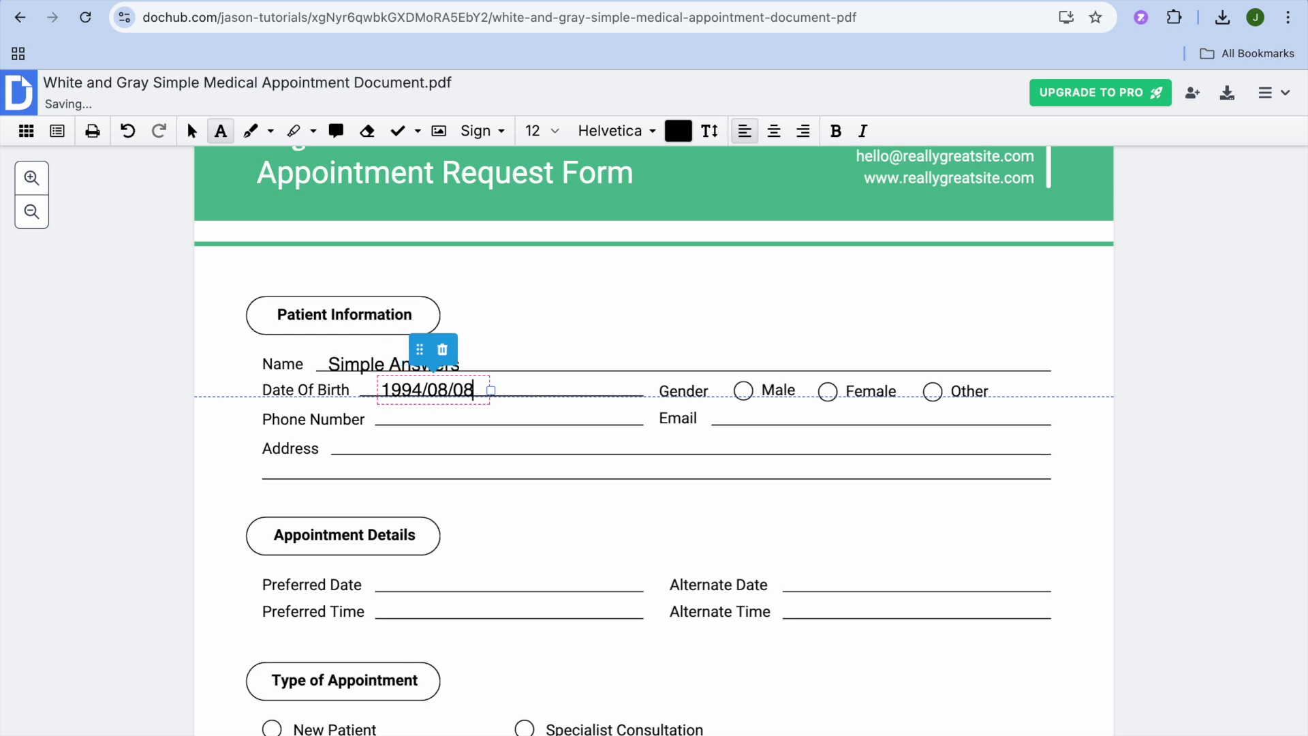
key(super+z)
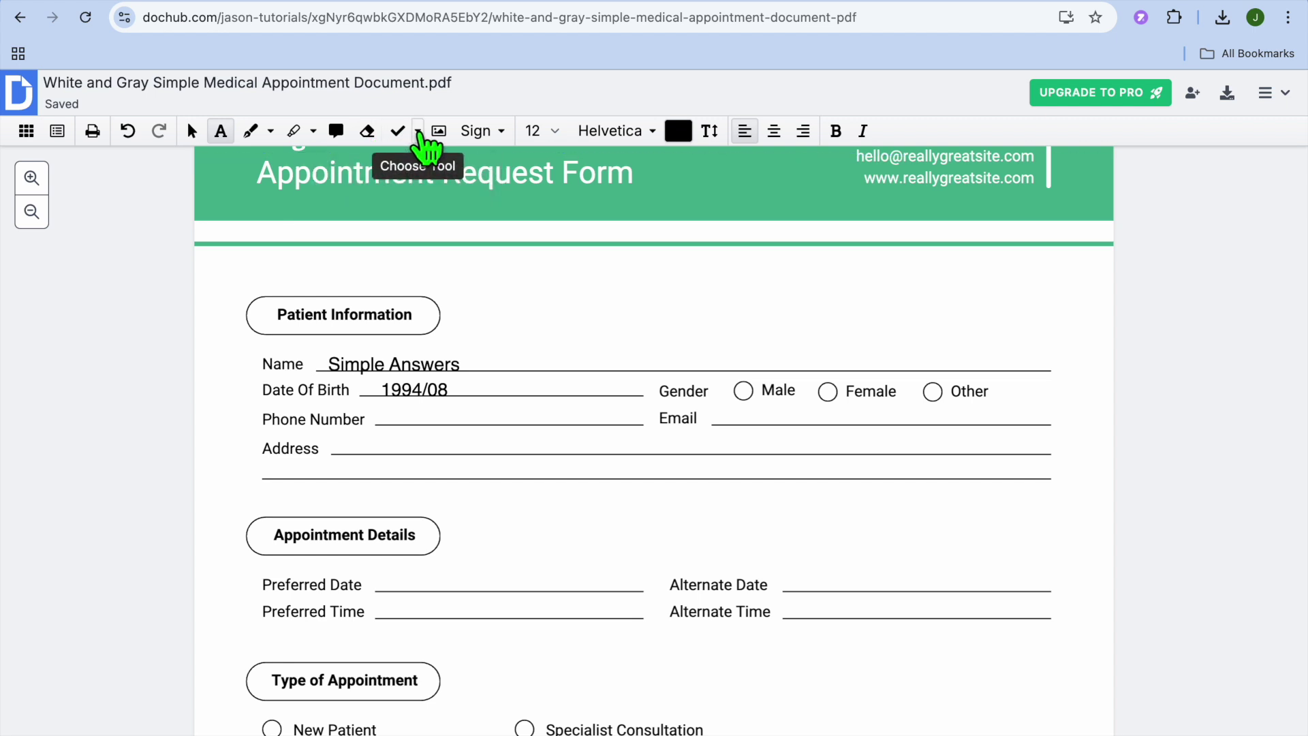
Step: Stamp a checkmark on the Male option under Gender
click(417, 132)
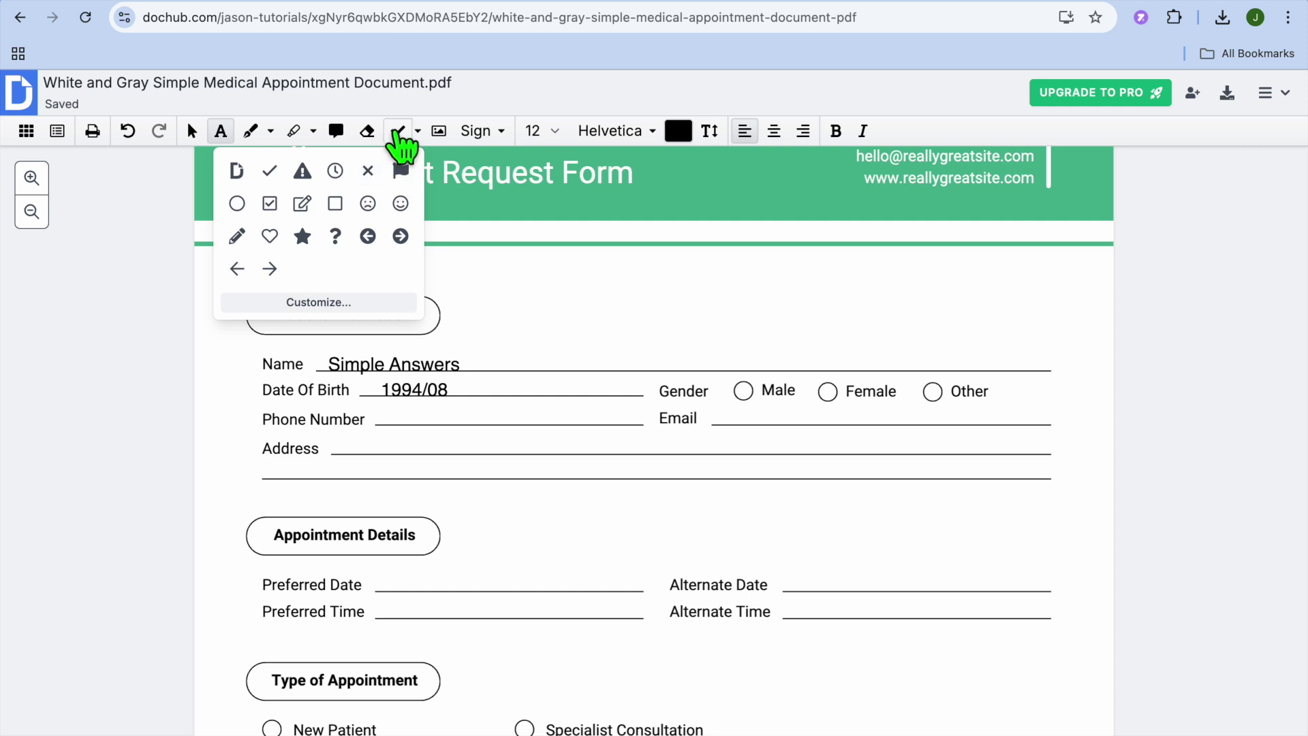
click(397, 134)
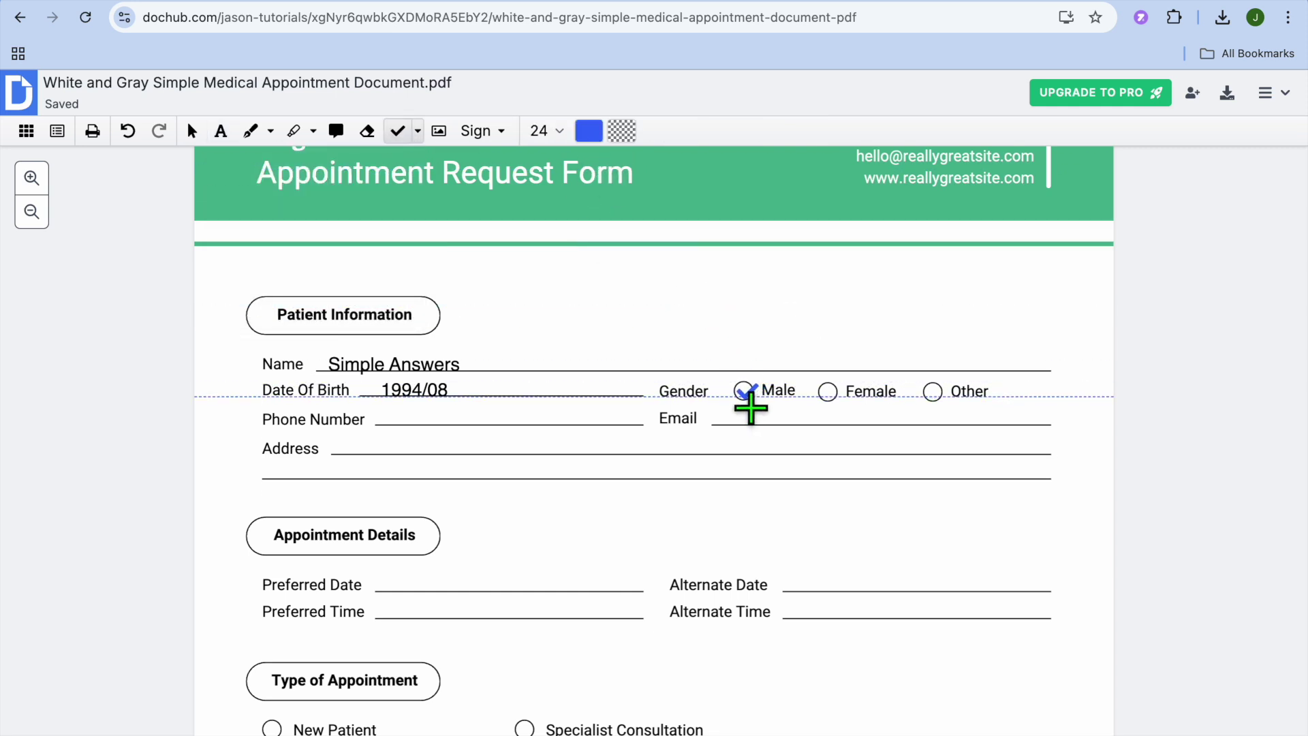
click(751, 407)
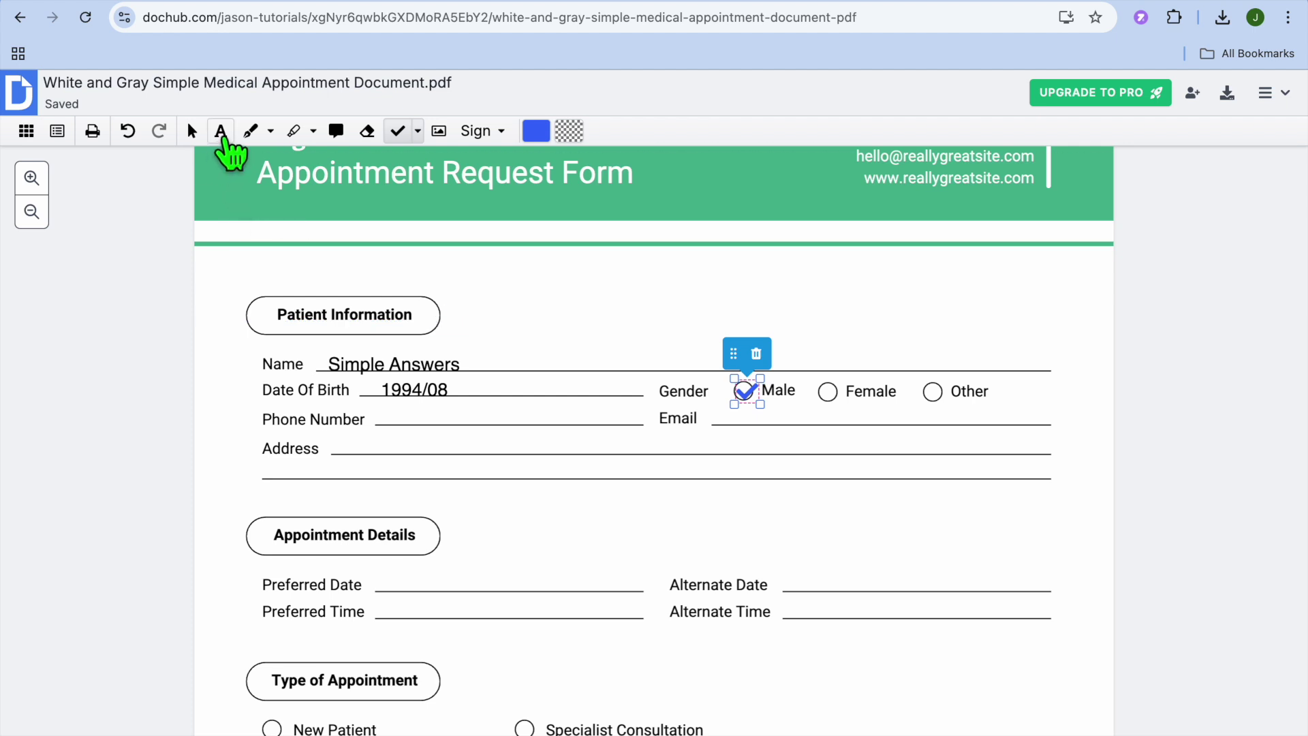
click(220, 132)
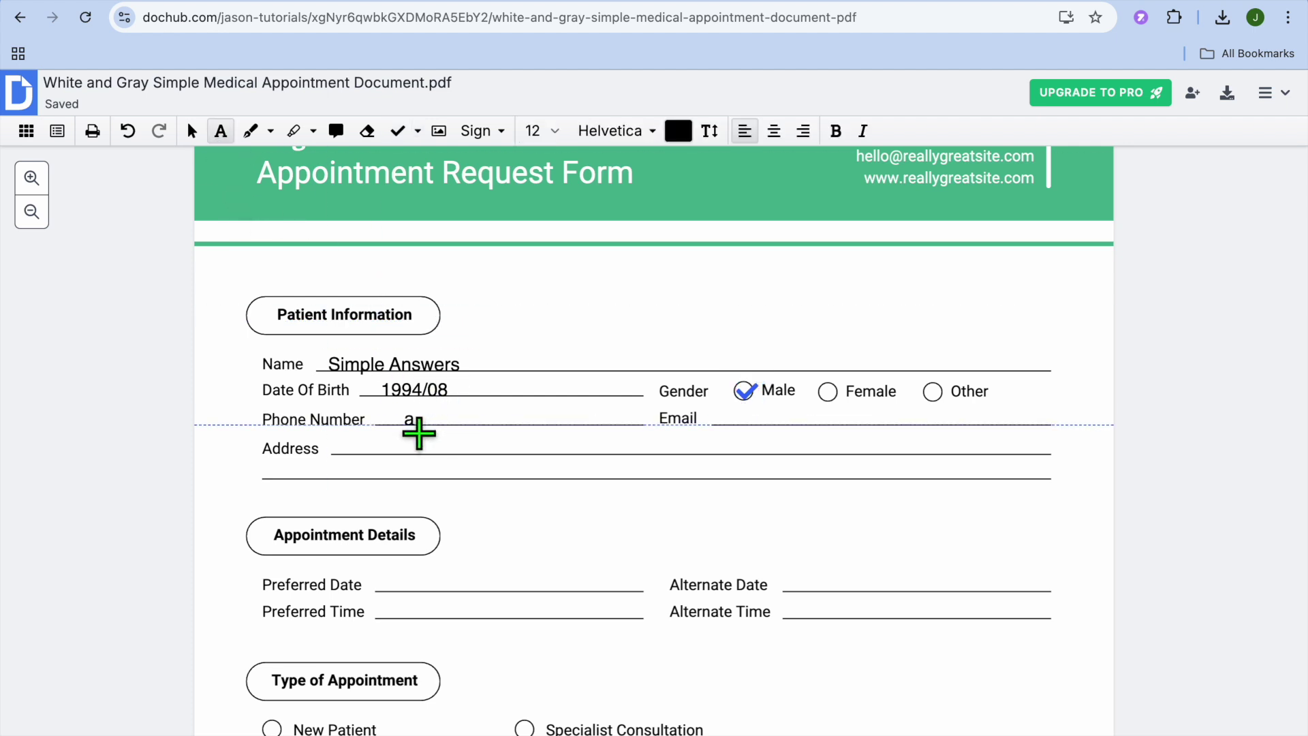
Step: Enter the phone number on the Phone Number line, then scroll down the form to Coverage
click(404, 419)
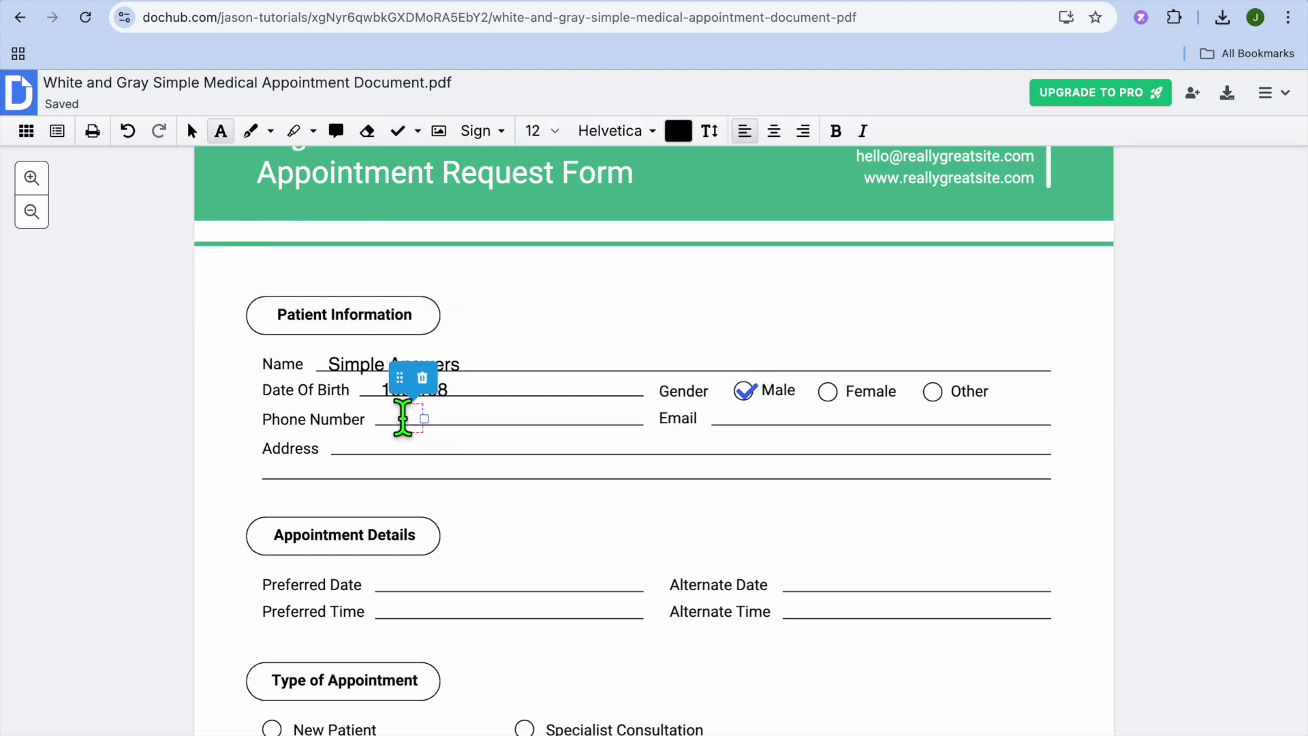
text(7878888)
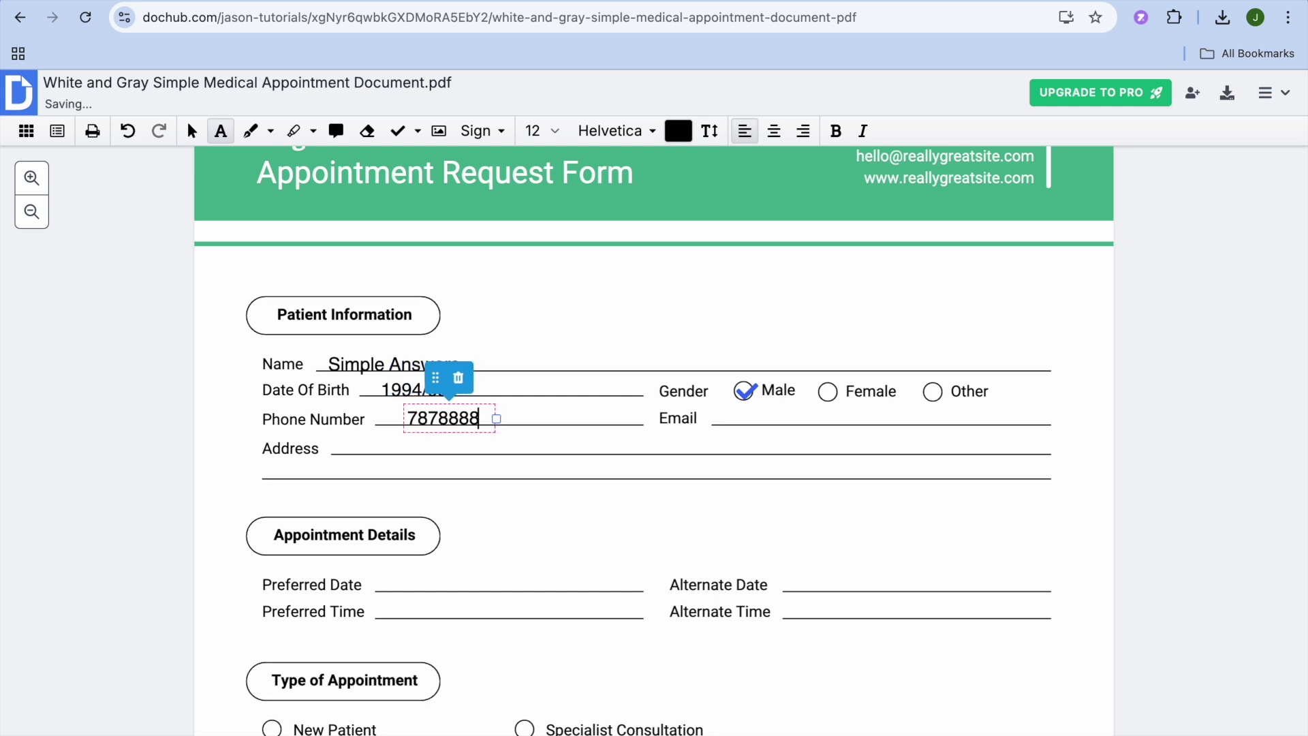
text(88)
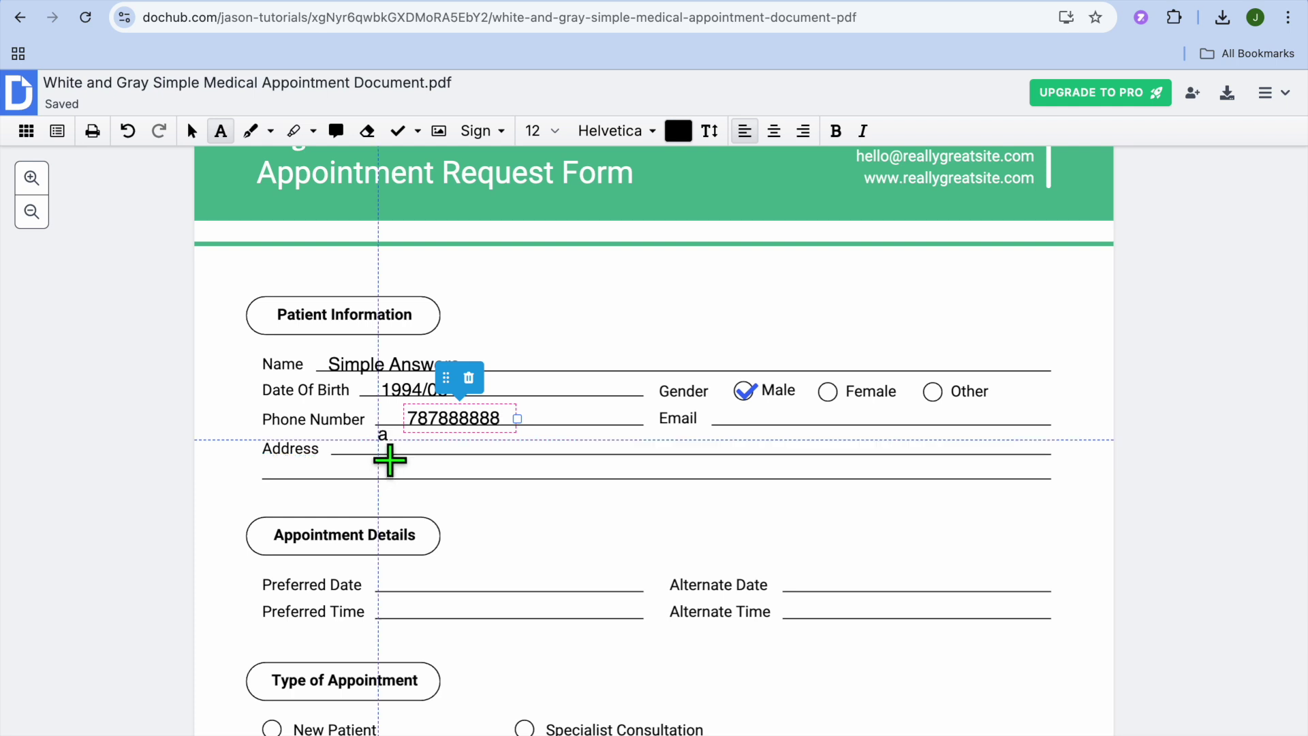
scroll(444, 545, down, 1)
scroll(446, 542, down, 2)
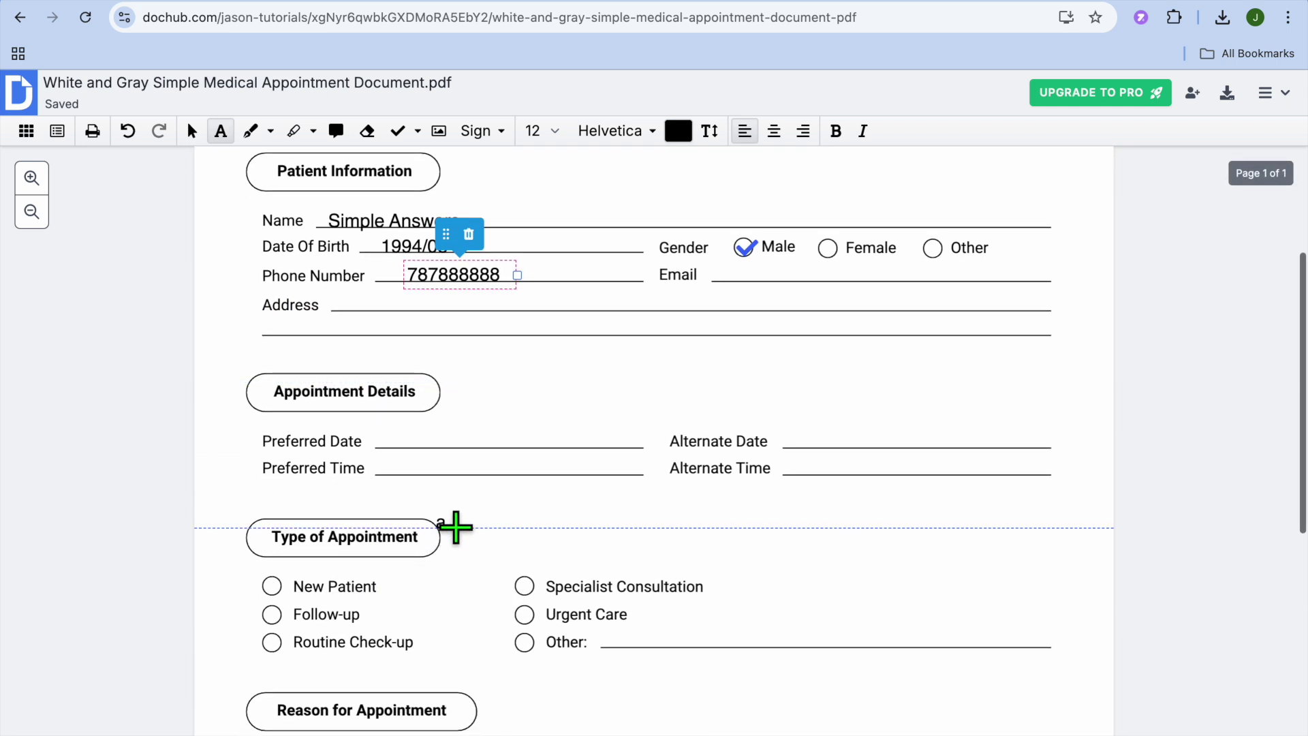
scroll(392, 629, down, 2)
scroll(392, 631, down, 8)
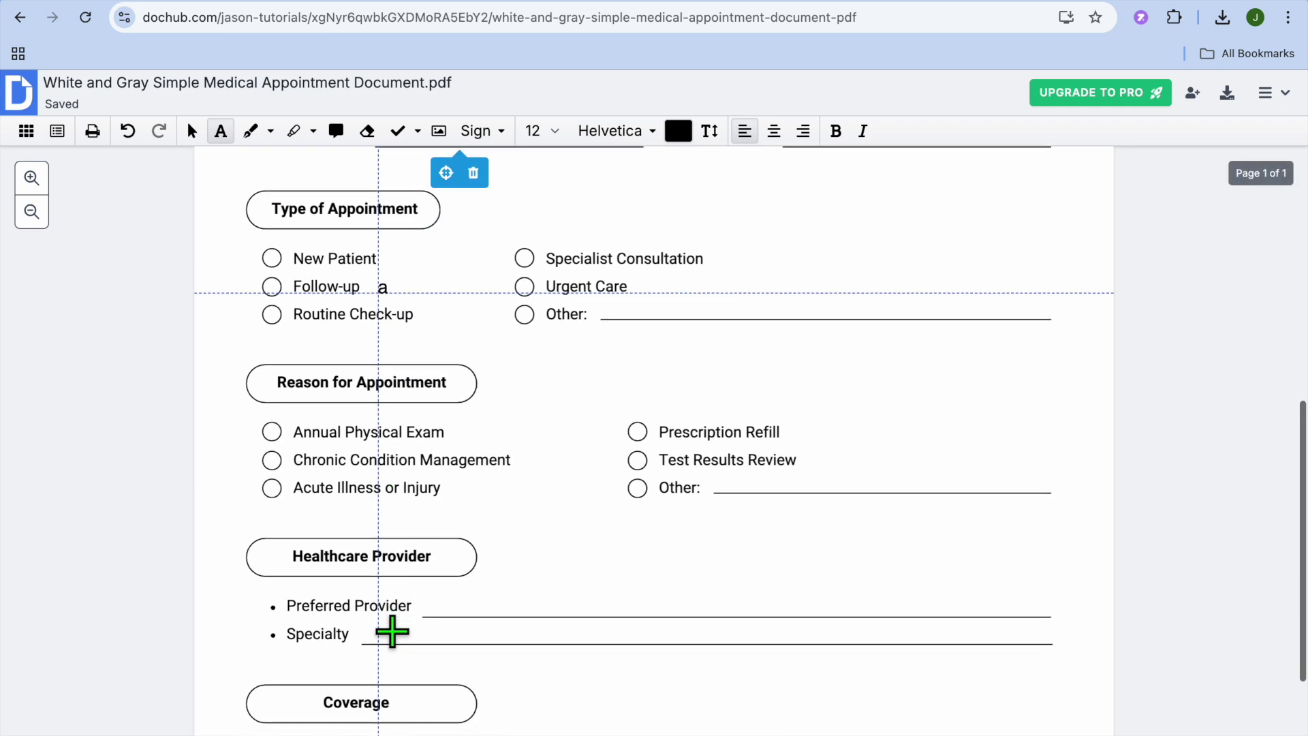
scroll(392, 632, up, 10)
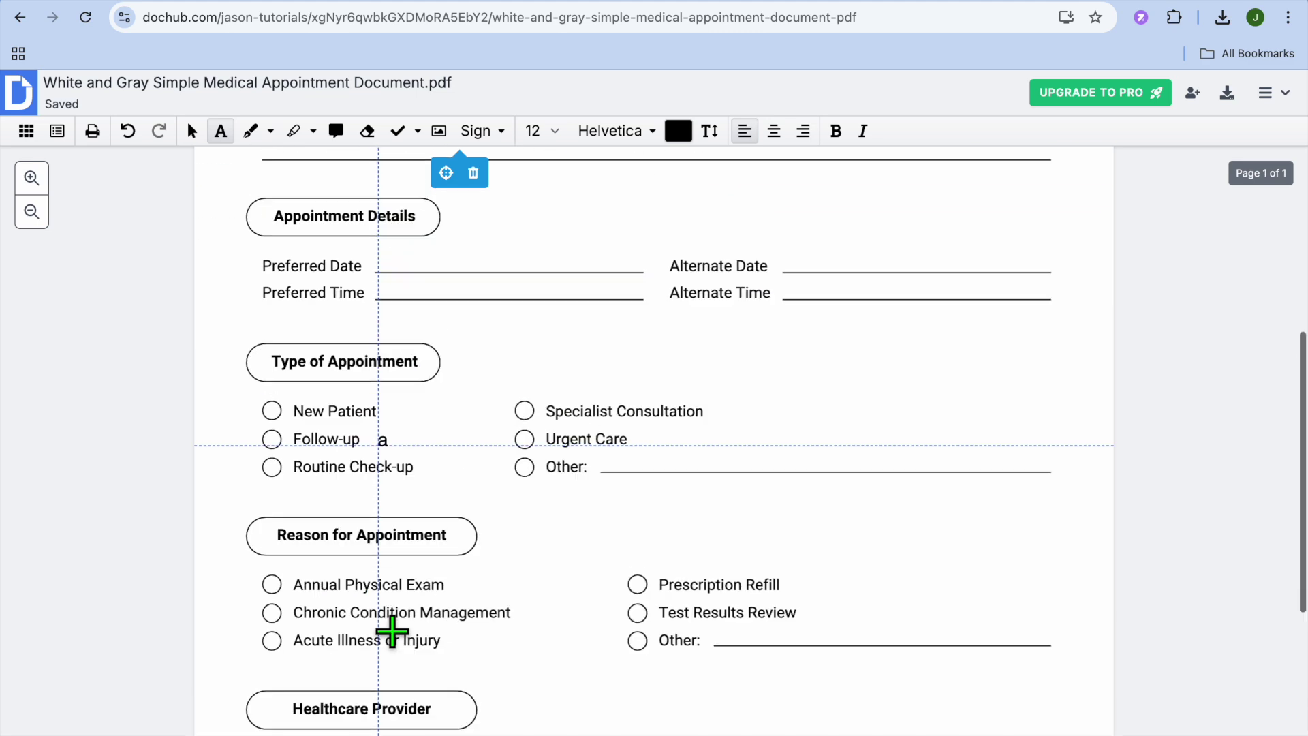
scroll(393, 631, down, 10)
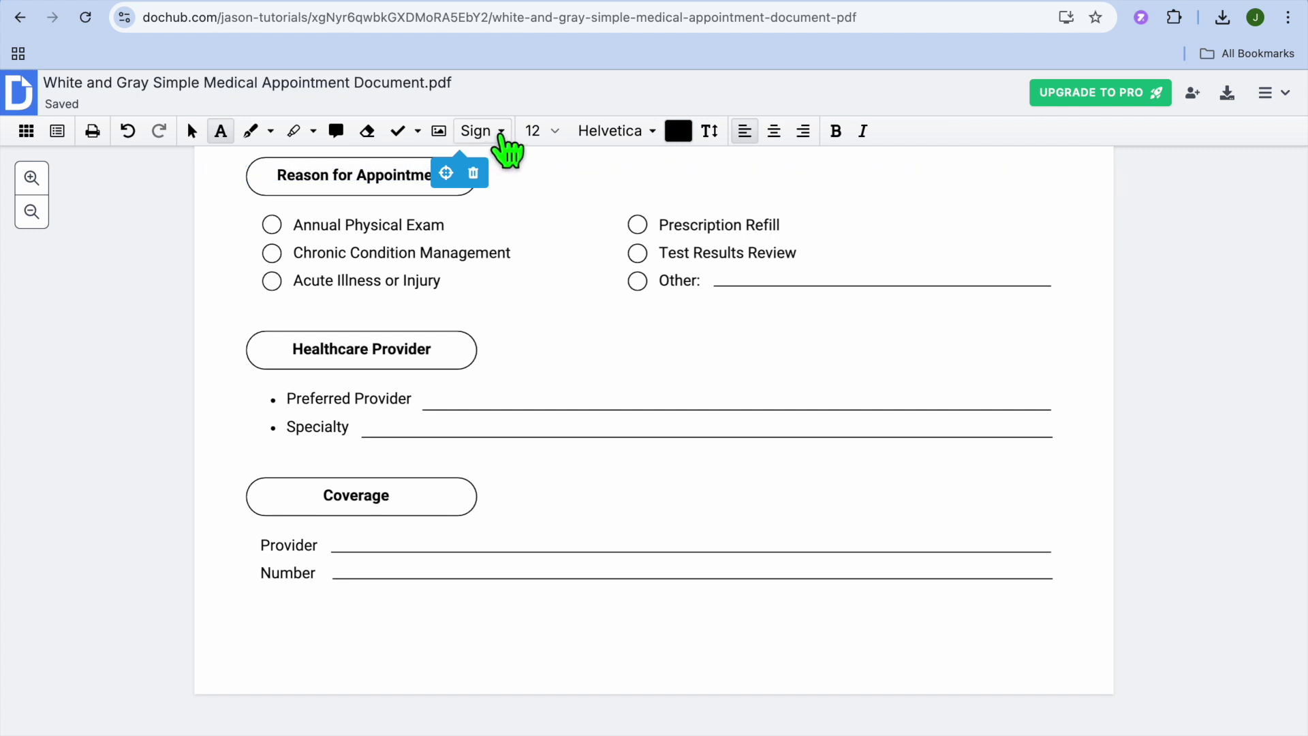
click(500, 133)
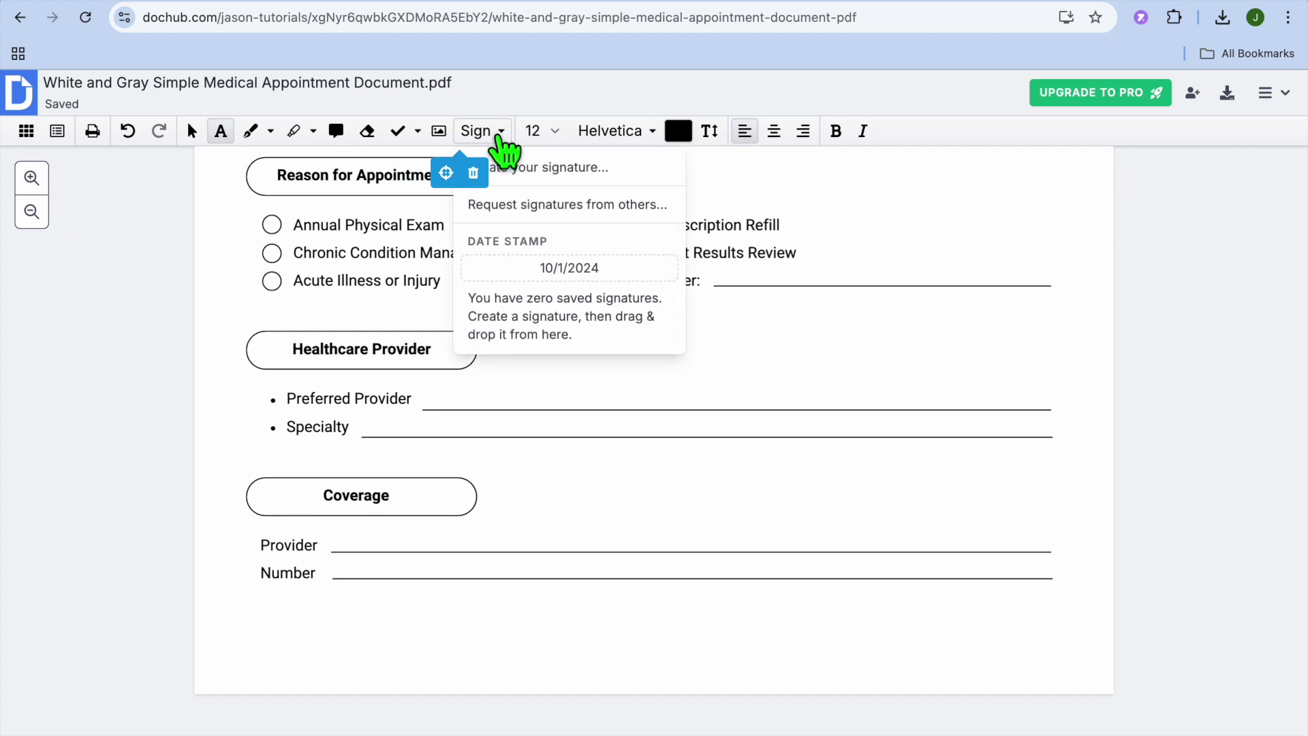
Step: Draw initials as a new hand-drawn signature and save it as the default
click(574, 177)
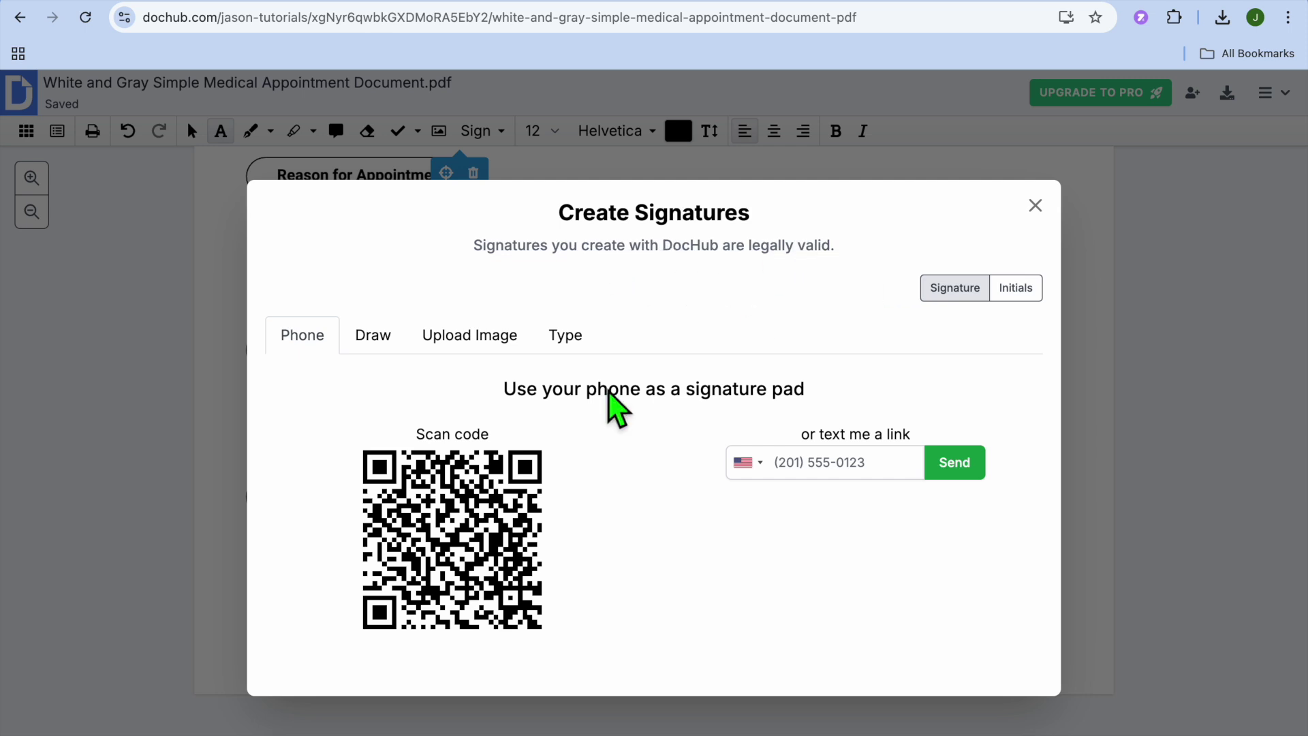
click(375, 337)
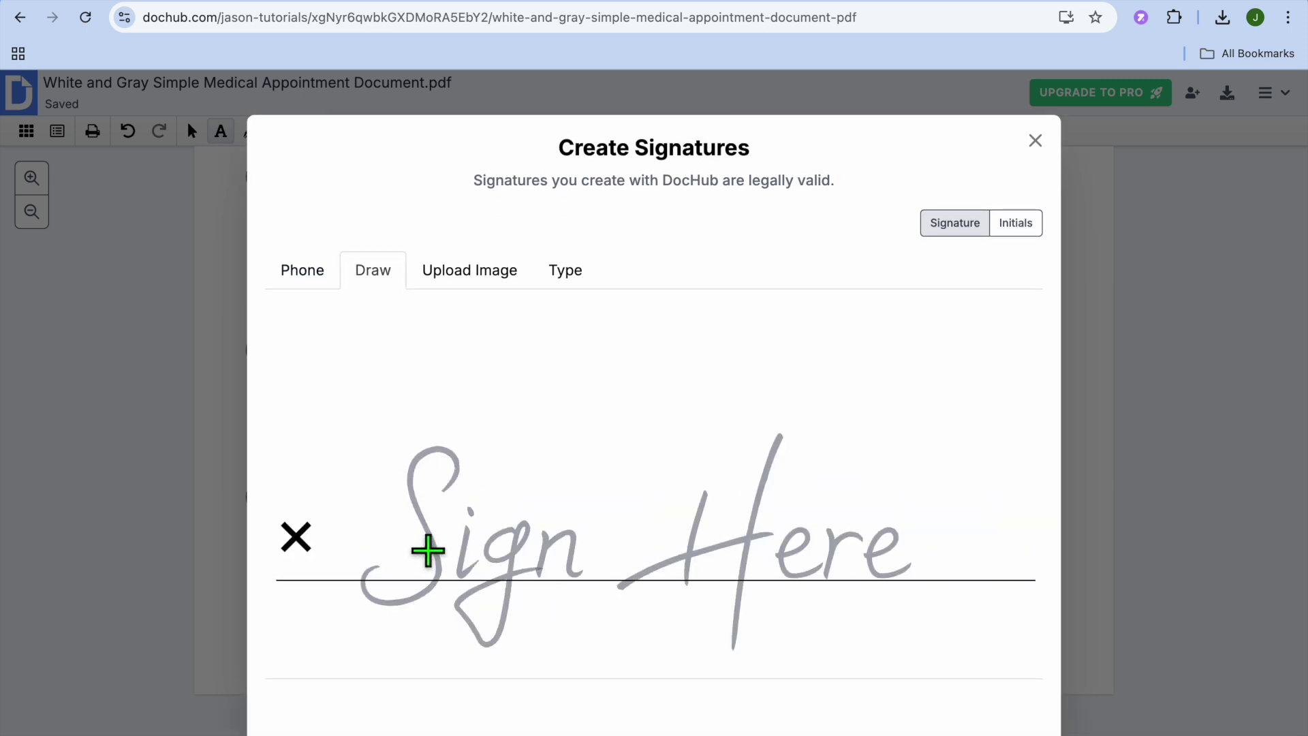
mouse_move(423, 497)
mouse_down()
mouse_move(546, 502)
mouse_move(472, 562)
mouse_move(386, 556)
mouse_up()
mouse_move(520, 497)
mouse_down()
mouse_move(580, 536)
mouse_move(622, 477)
mouse_up()
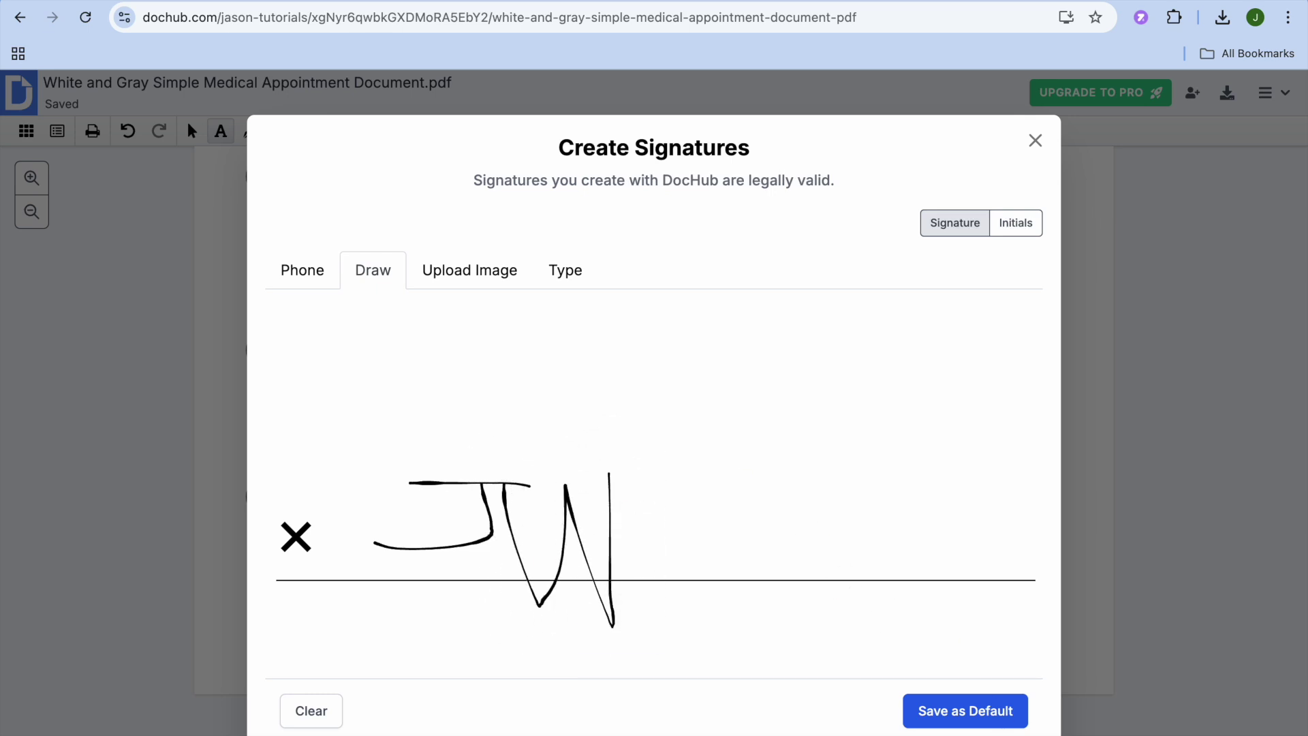
click(971, 715)
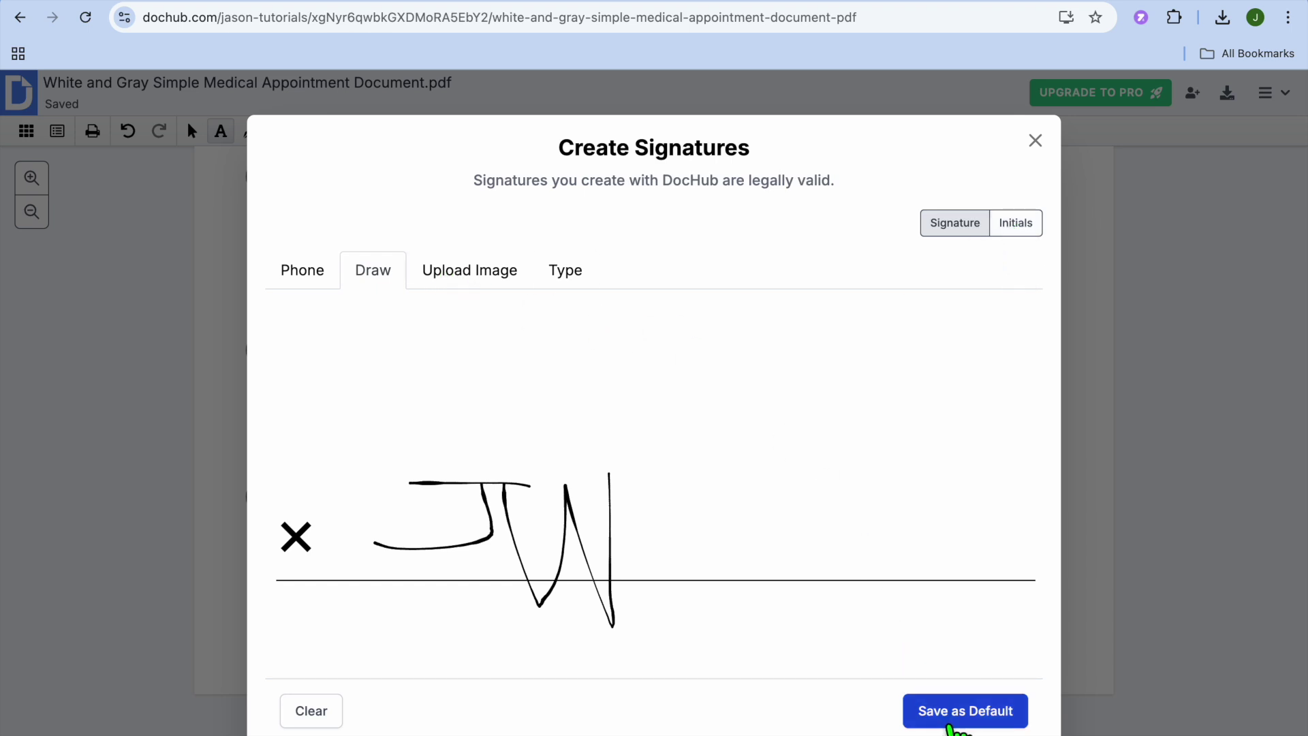
click(961, 712)
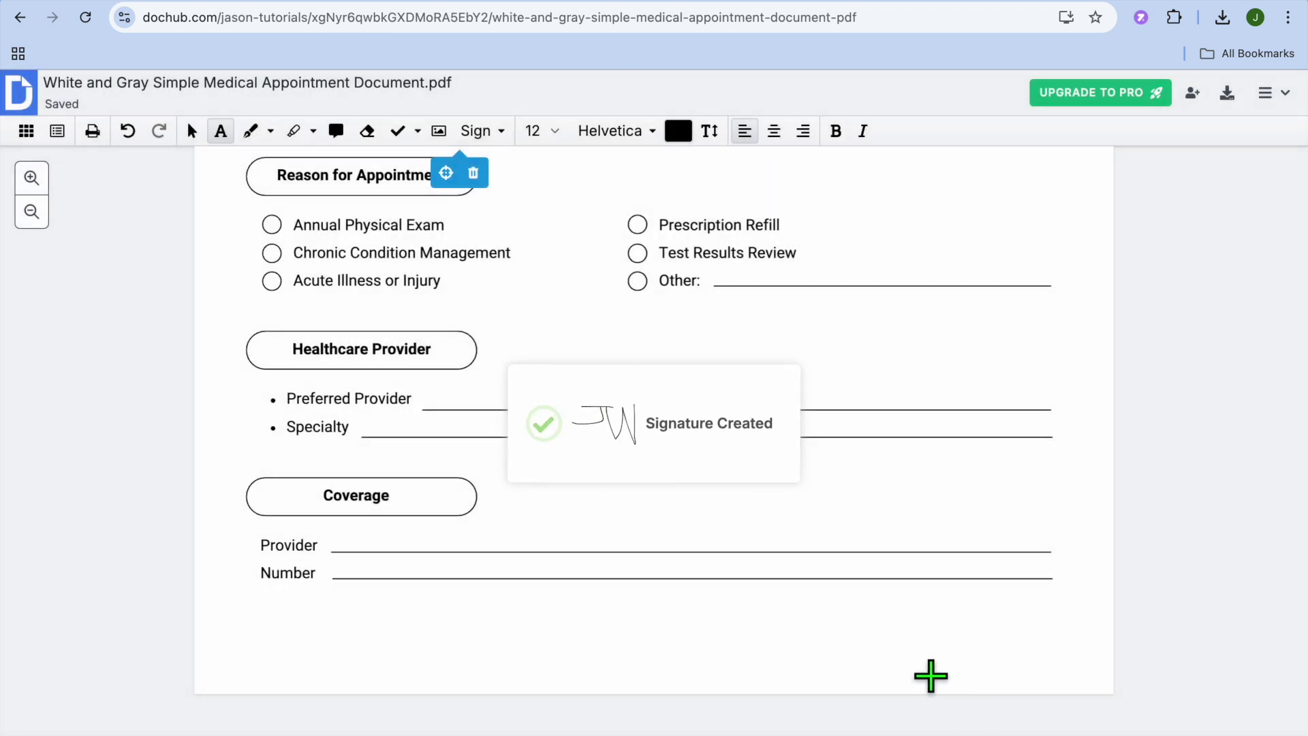
mouse_move(671, 443)
mouse_down()
mouse_move(660, 503)
mouse_move(653, 492)
mouse_up()
Step: Drag the saved hand-drawn signature onto the form just above the Coverage Provider line
click(643, 503)
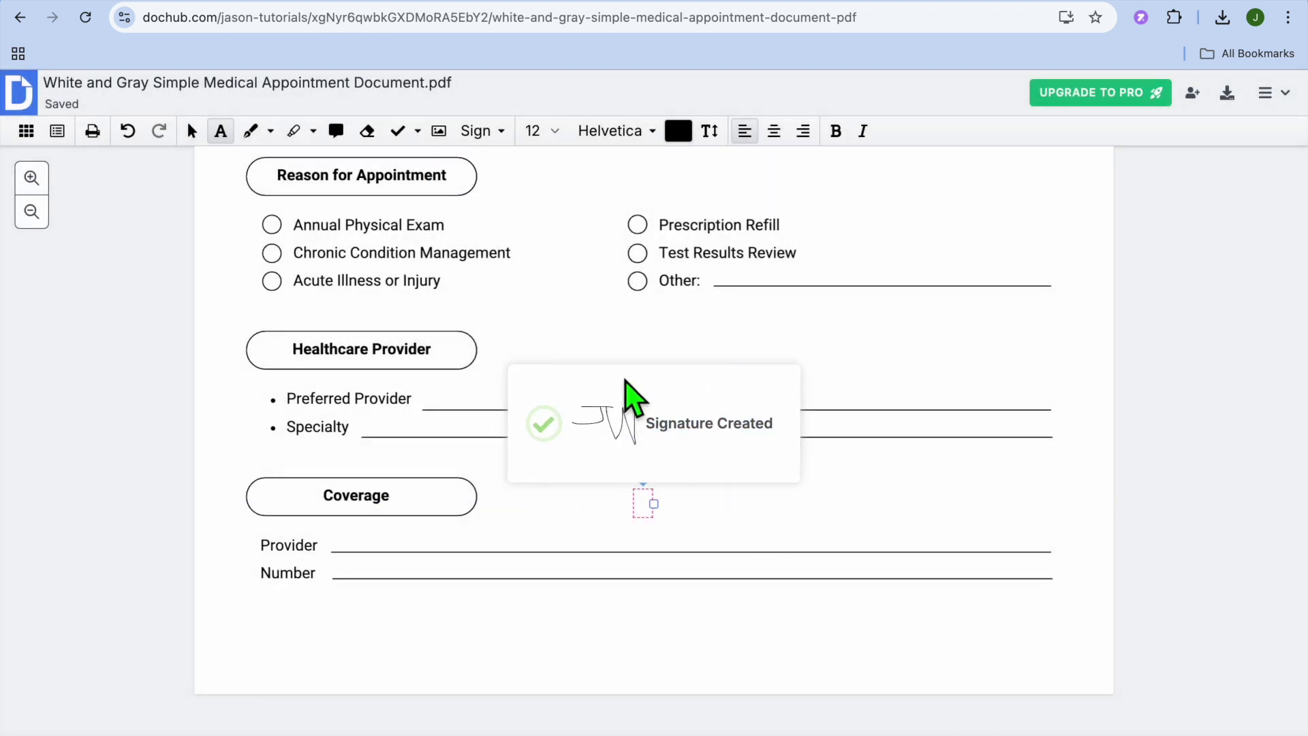
click(626, 406)
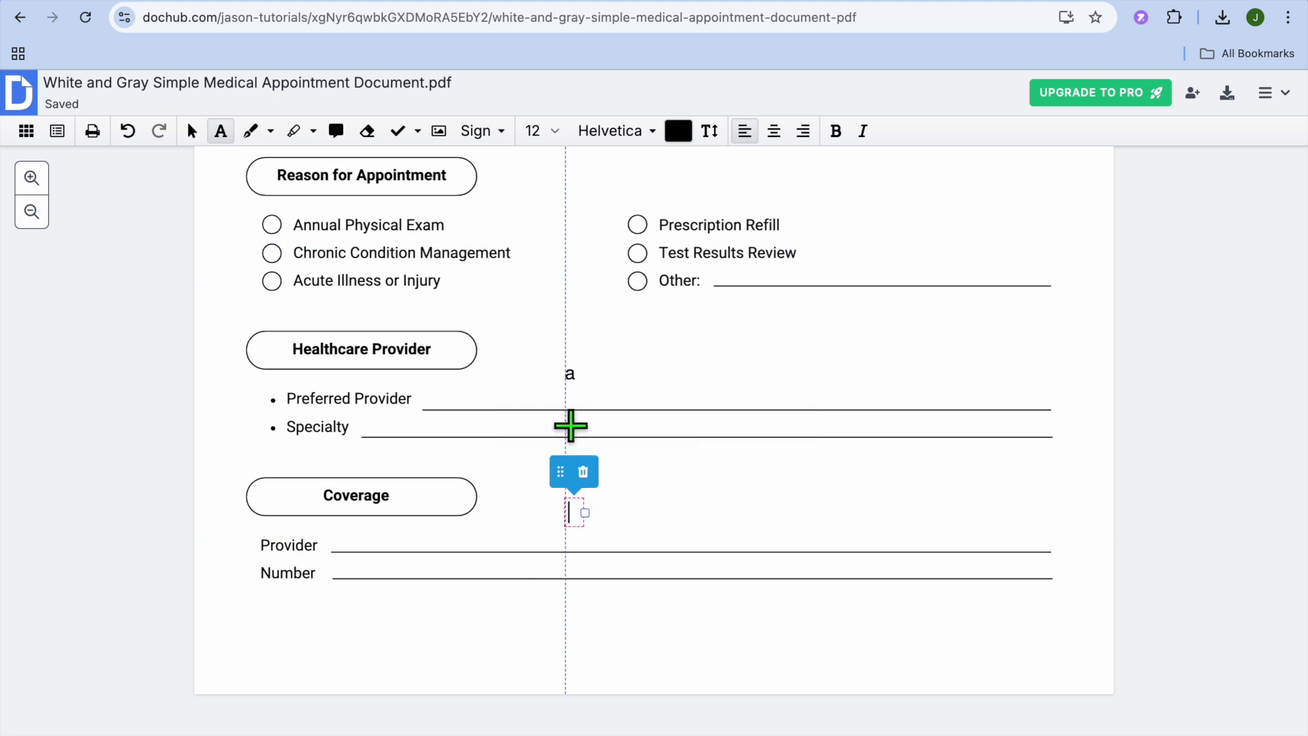
click(493, 532)
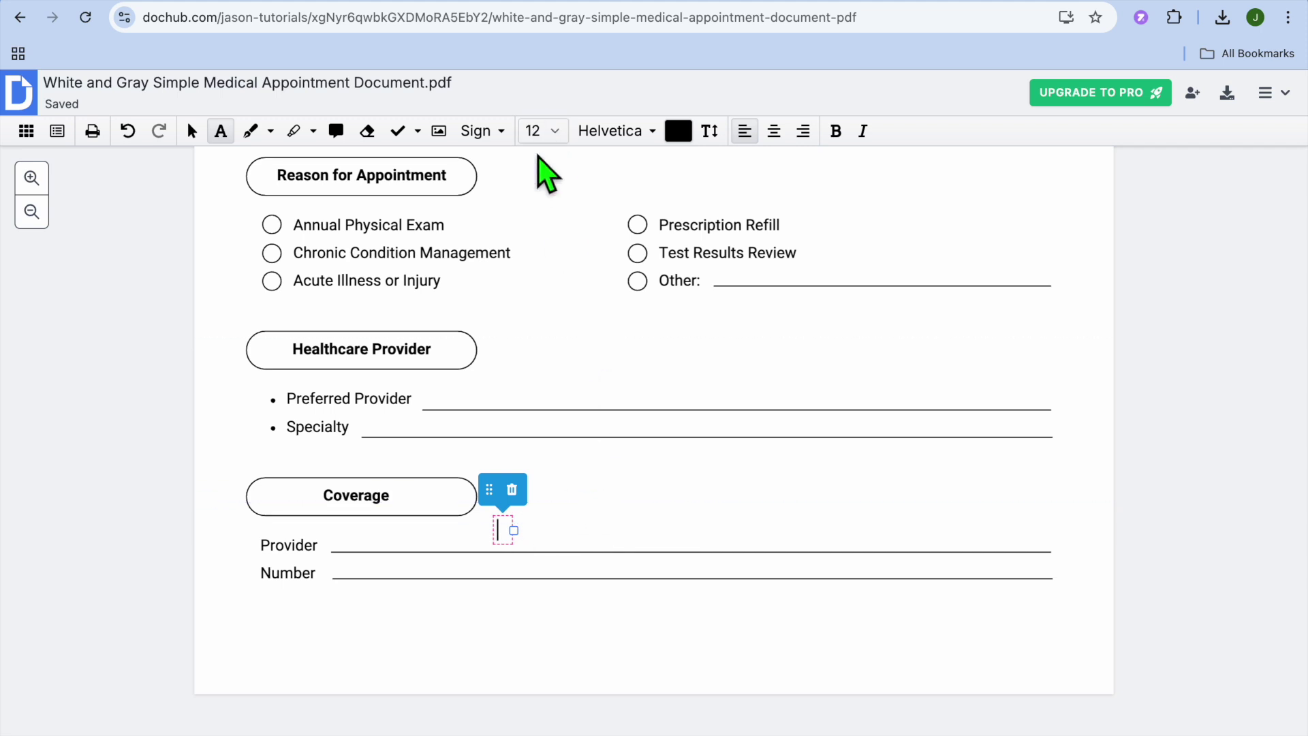
click(501, 132)
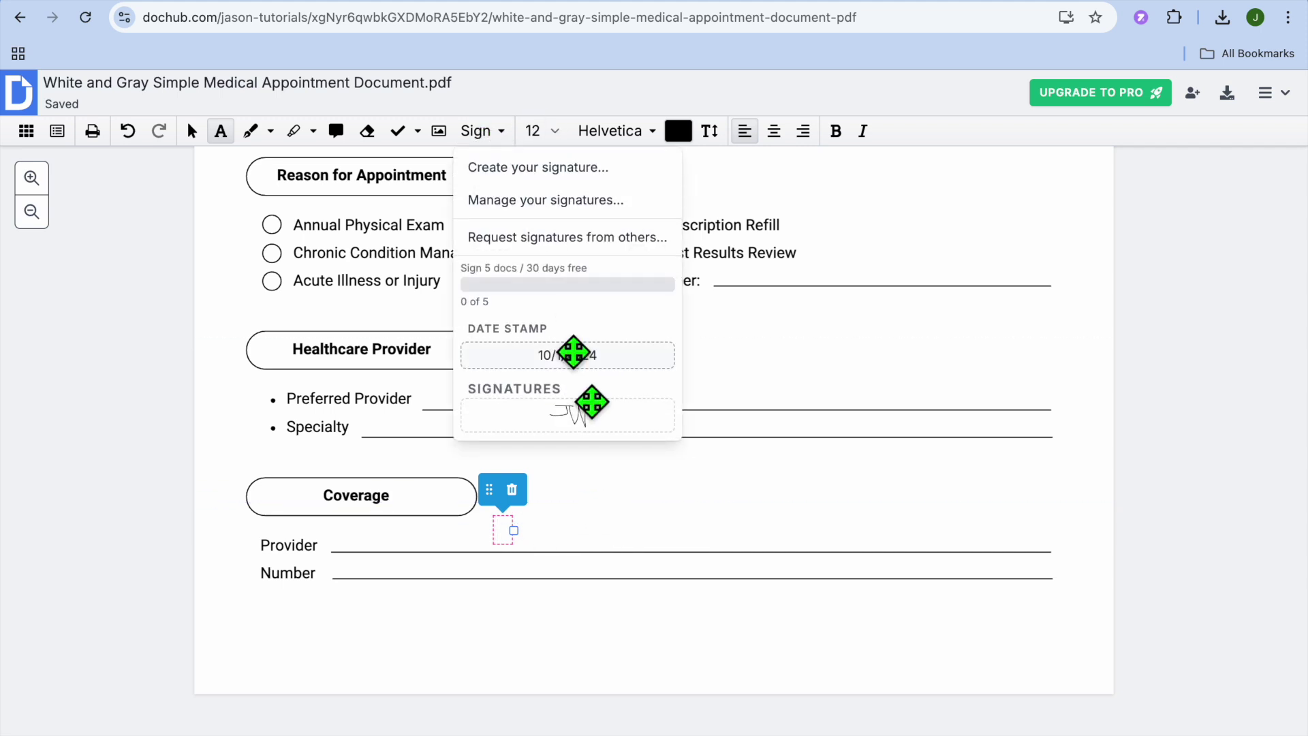
mouse_move(586, 441)
mouse_down()
mouse_move(584, 419)
mouse_move(588, 528)
mouse_move(461, 540)
mouse_up()
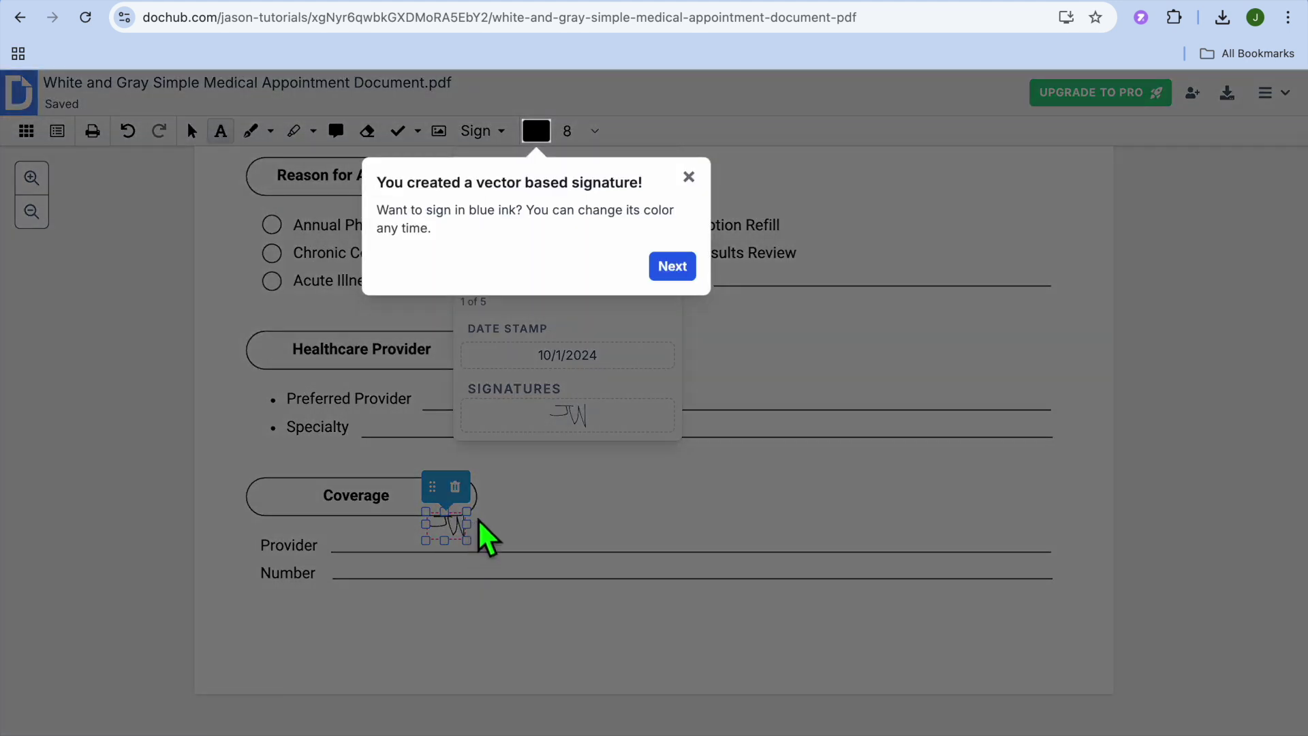
click(673, 267)
click(679, 260)
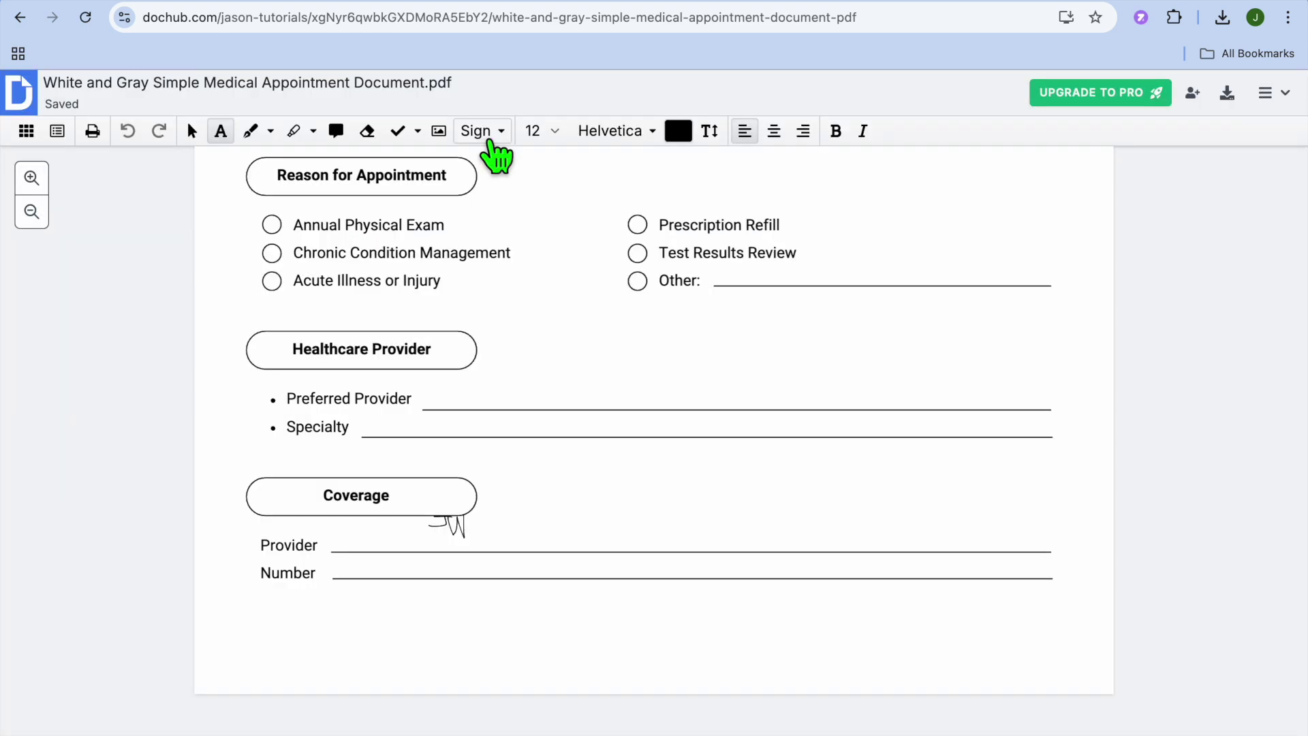
click(485, 134)
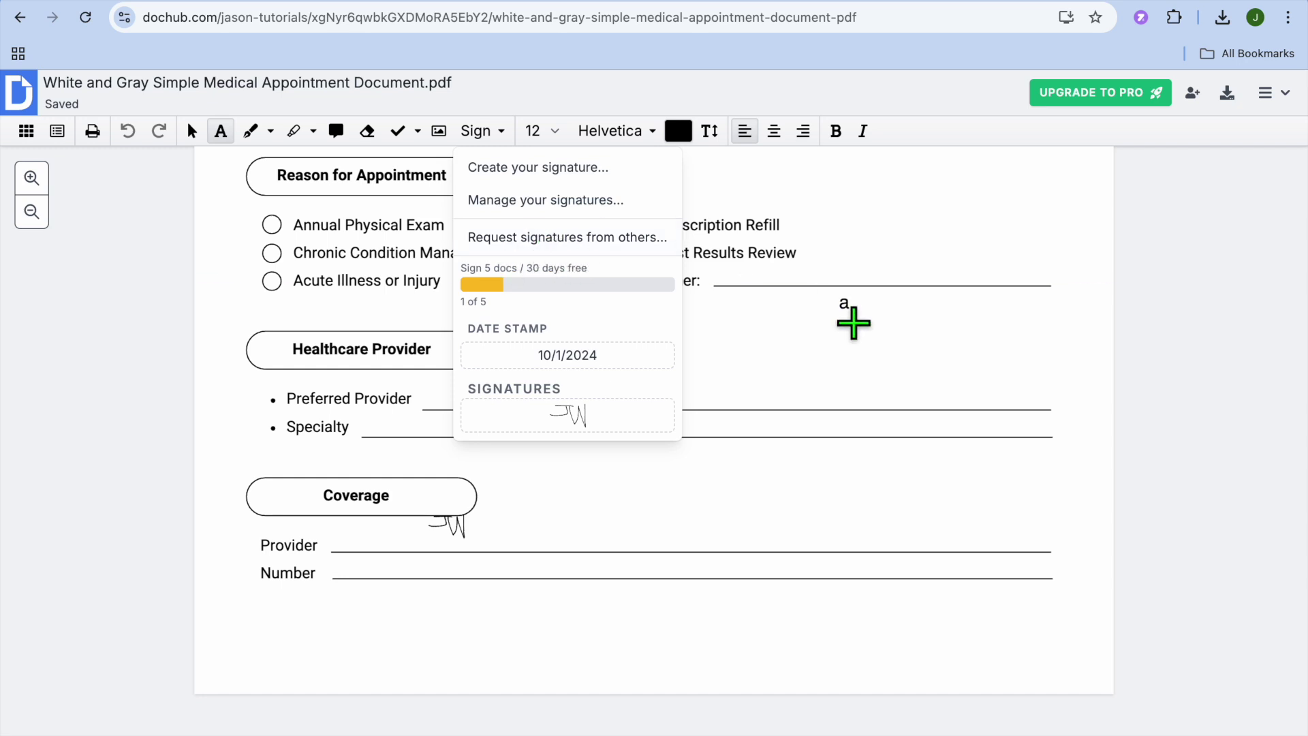
click(1176, 274)
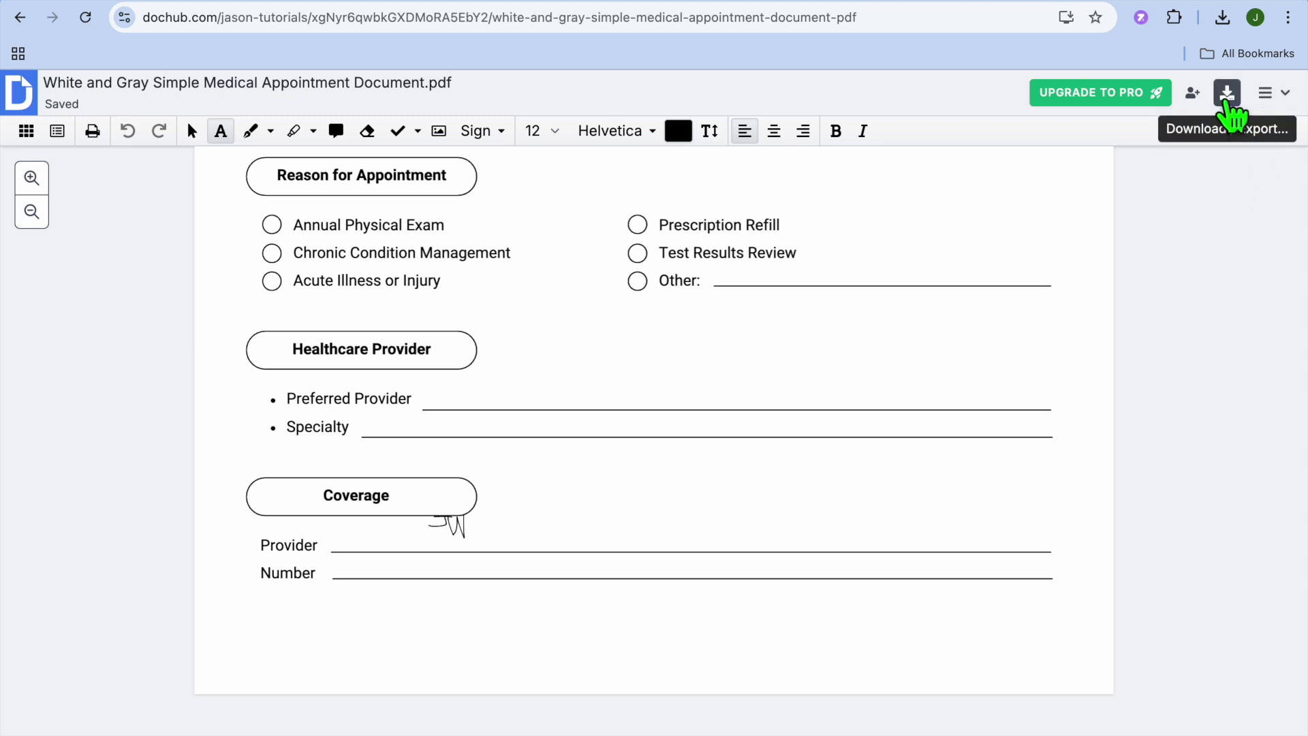
Step: Download the filled form to the computer as a PDF document
click(1227, 102)
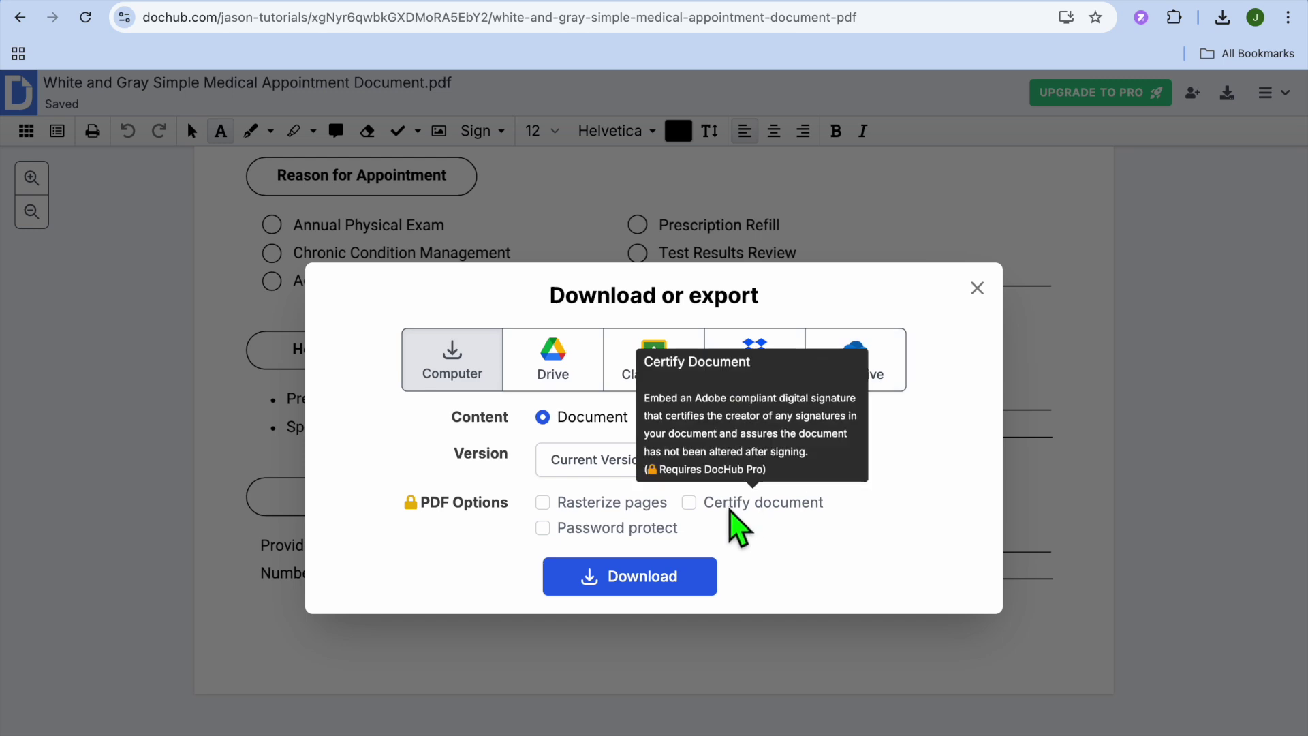
click(671, 578)
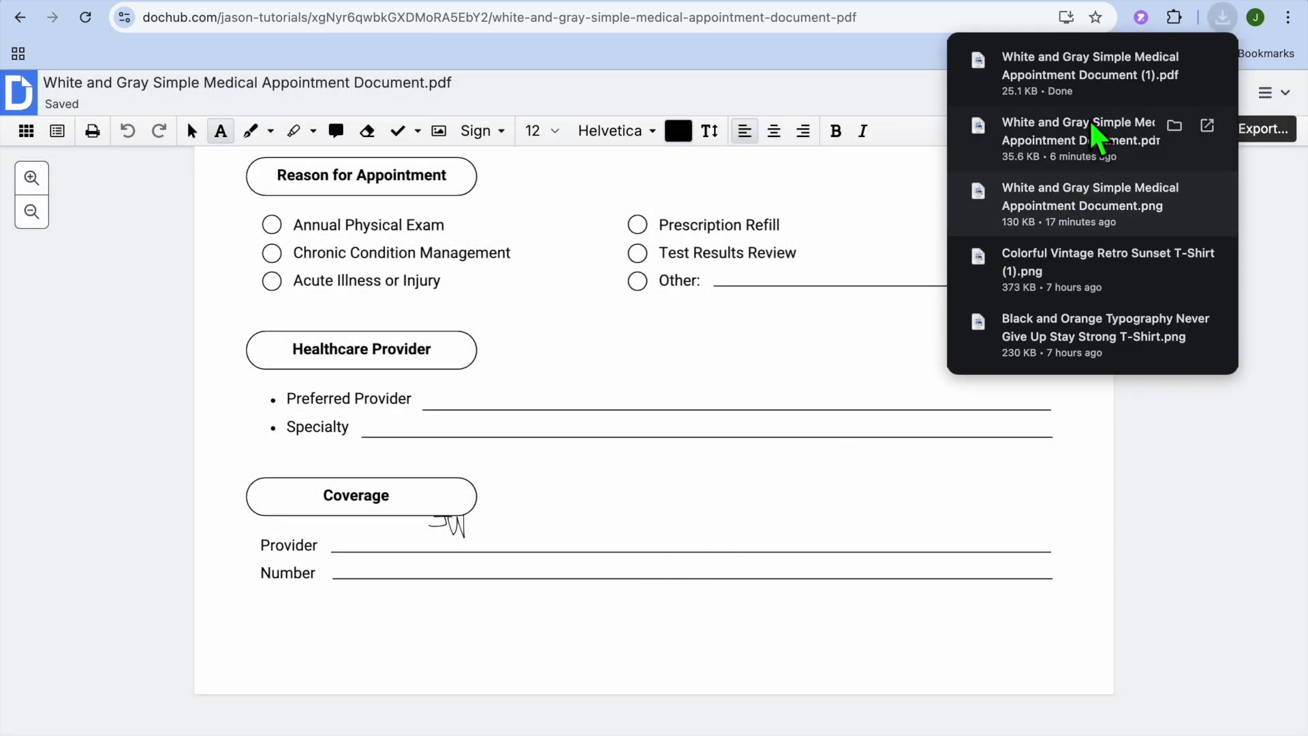
Step: Open the downloaded form (1).pdf in Chrome's PDF viewer to verify the filled fields
click(1083, 72)
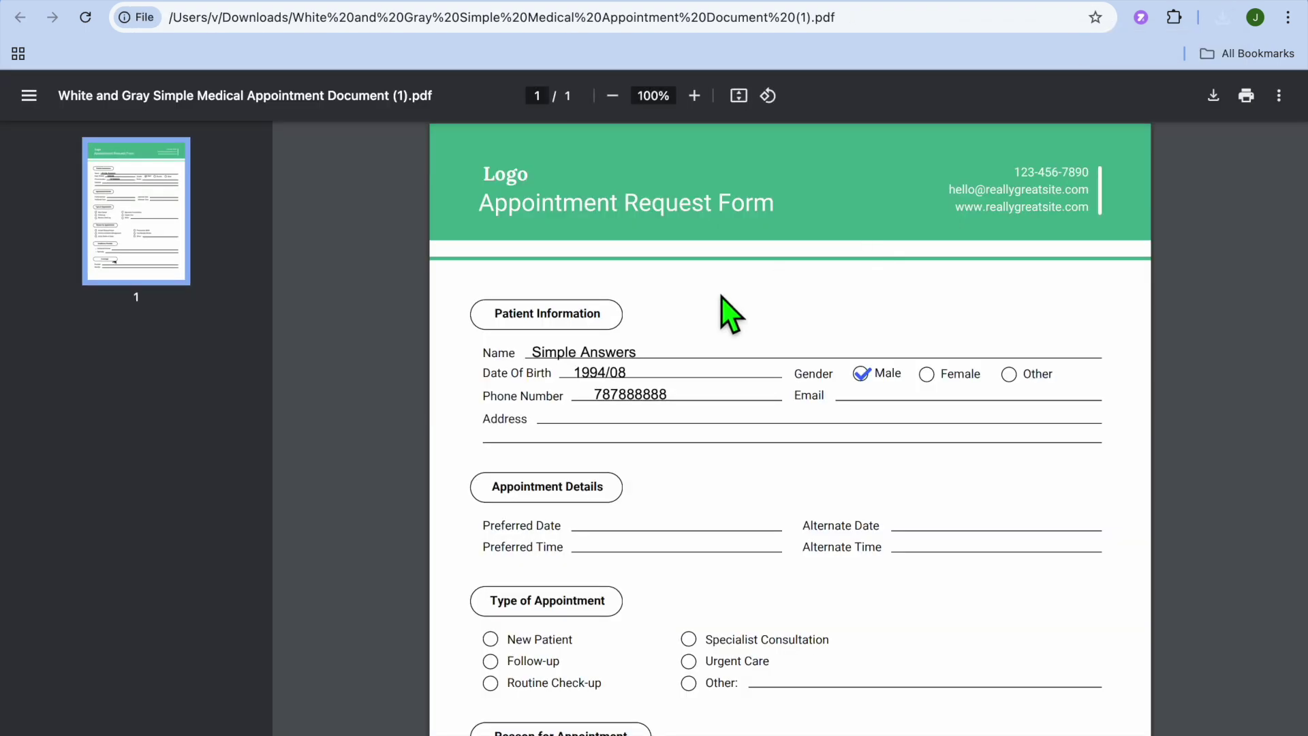